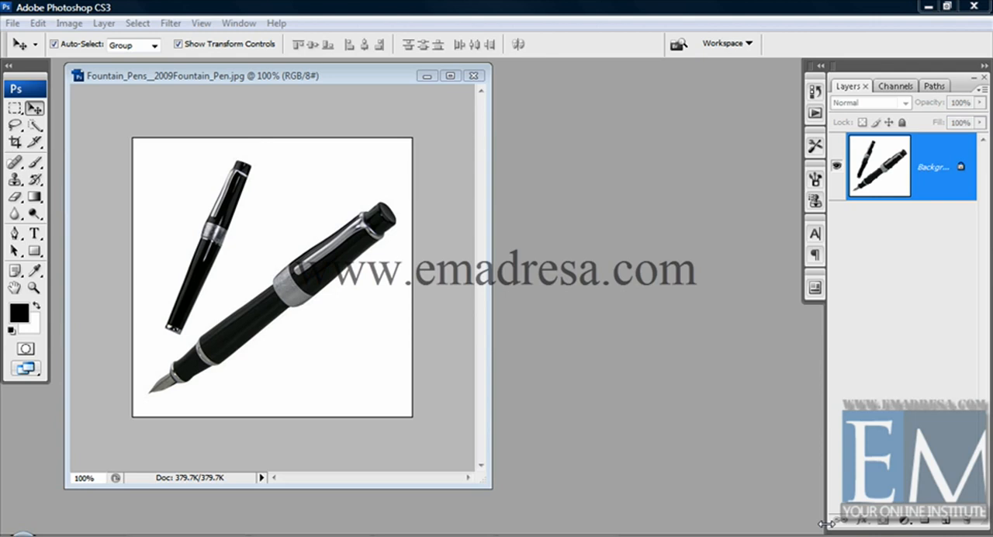
Step: Create a new blank document 3000 pixels wide and 3000 pixels high
{"action": "left_click", "coordinate": [13, 23]}
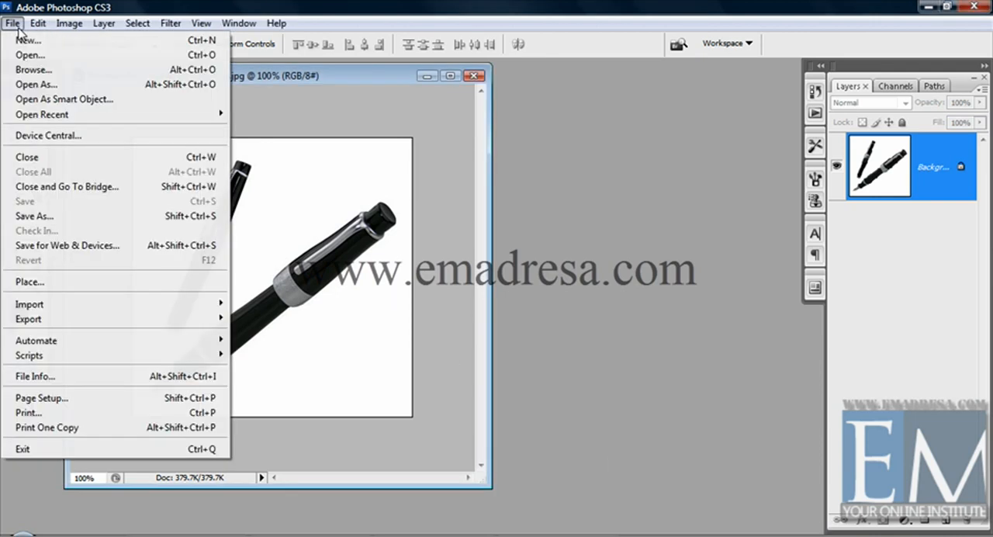
{"action": "left_click", "coordinate": [26, 39]}
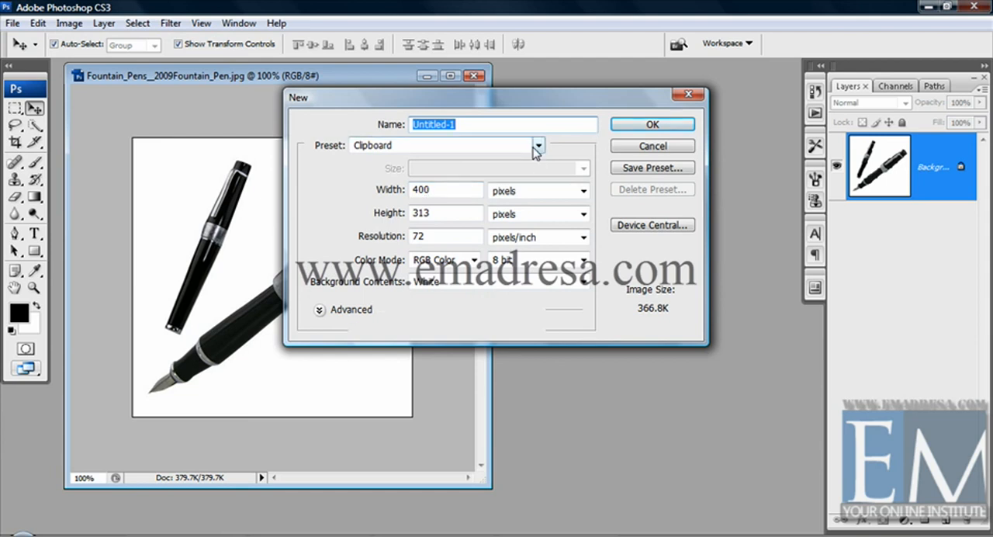
{"action": "left_click", "coordinate": [537, 145]}
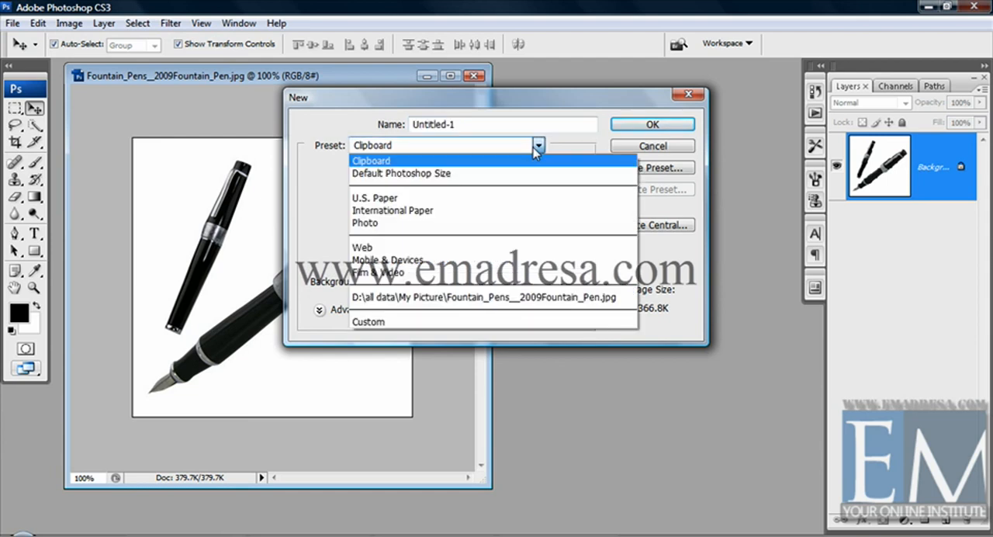
{"action": "left_click", "coordinate": [520, 145]}
{"action": "key", "text": "Tab"}
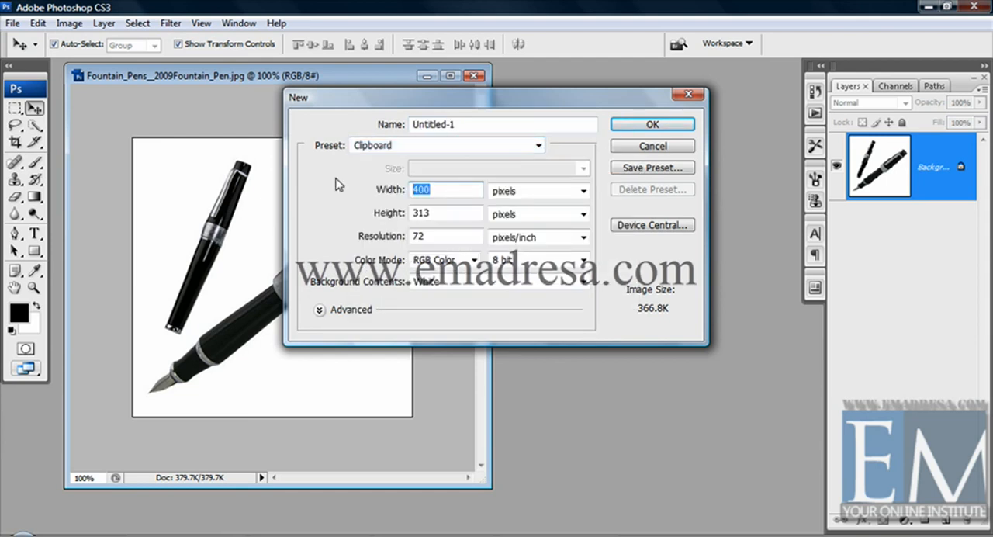
{"action": "type", "text": "2"}
{"action": "key", "text": "BackSpace"}
{"action": "type", "text": "3000"}
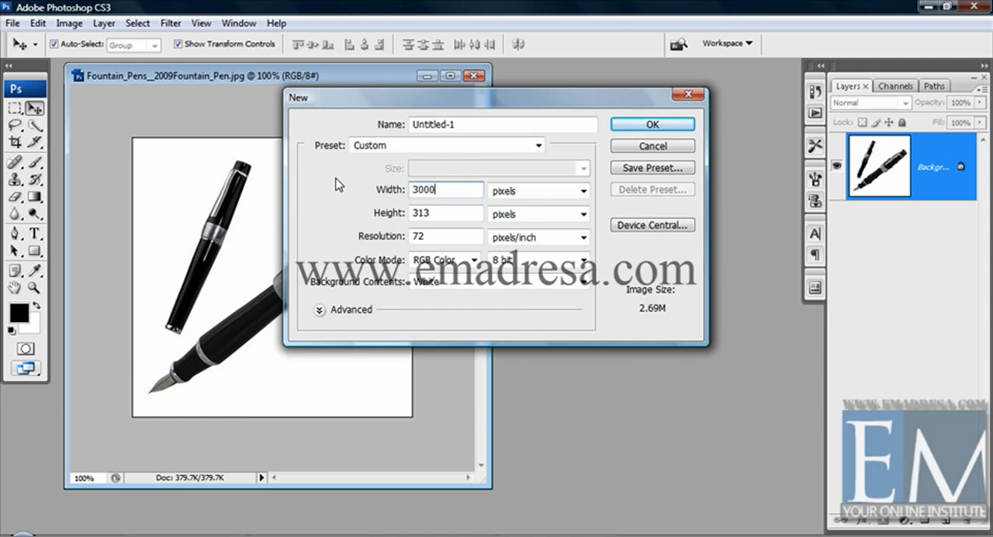
{"action": "key", "text": "Tab"}
{"action": "type", "text": "300"}
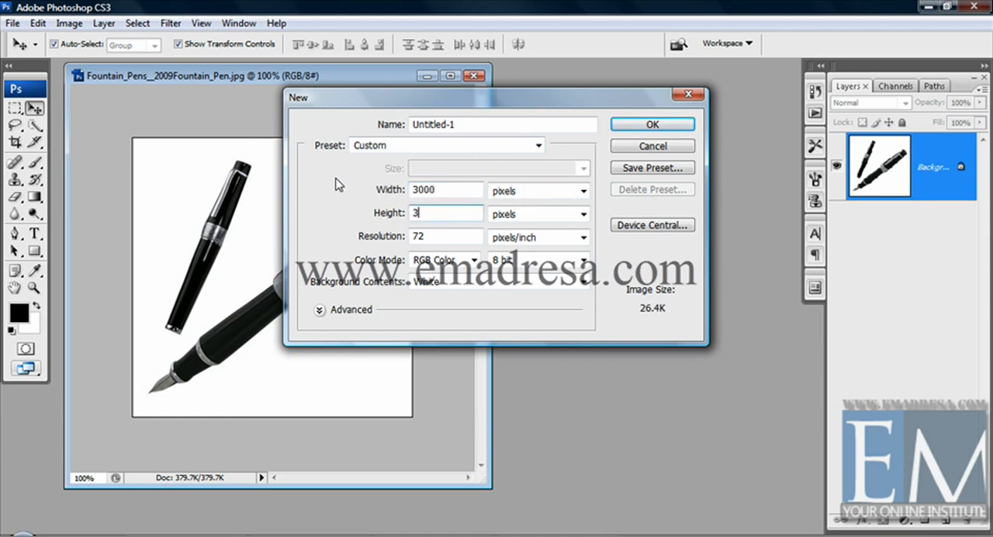
{"action": "type", "text": "0"}
{"action": "key", "text": "Return"}
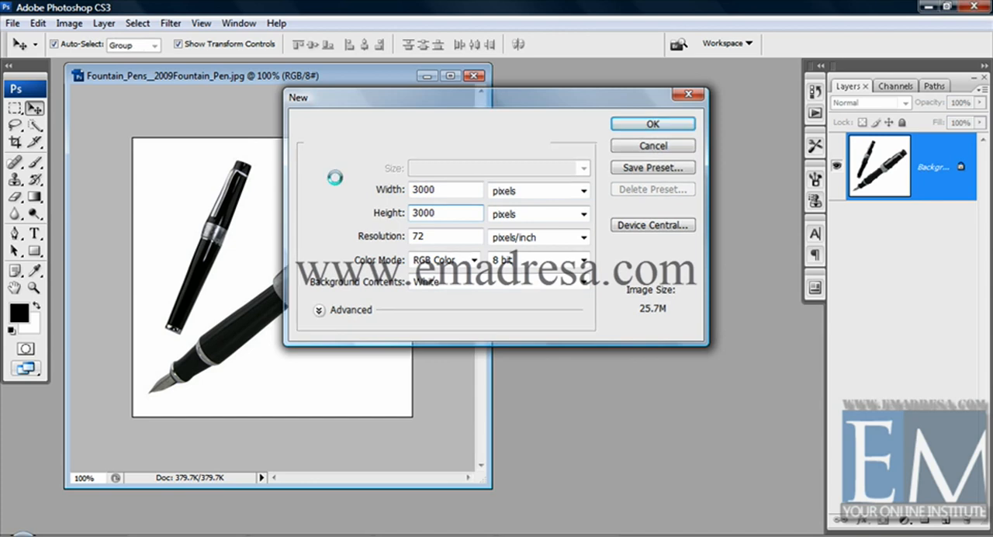
Step: Show the new document at actual pixel size and enlarge its window to fill most of the workspace
{"action": "left_click", "coordinate": [34, 286]}
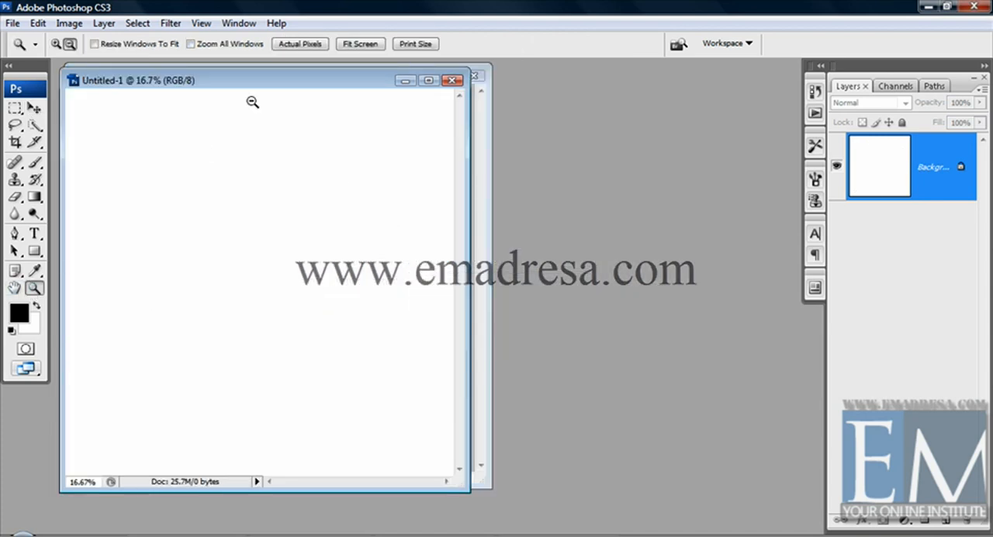
{"action": "left_click", "coordinate": [300, 43]}
{"action": "left_click_drag", "start_coordinate": [466, 490], "coordinate": [799, 529]}
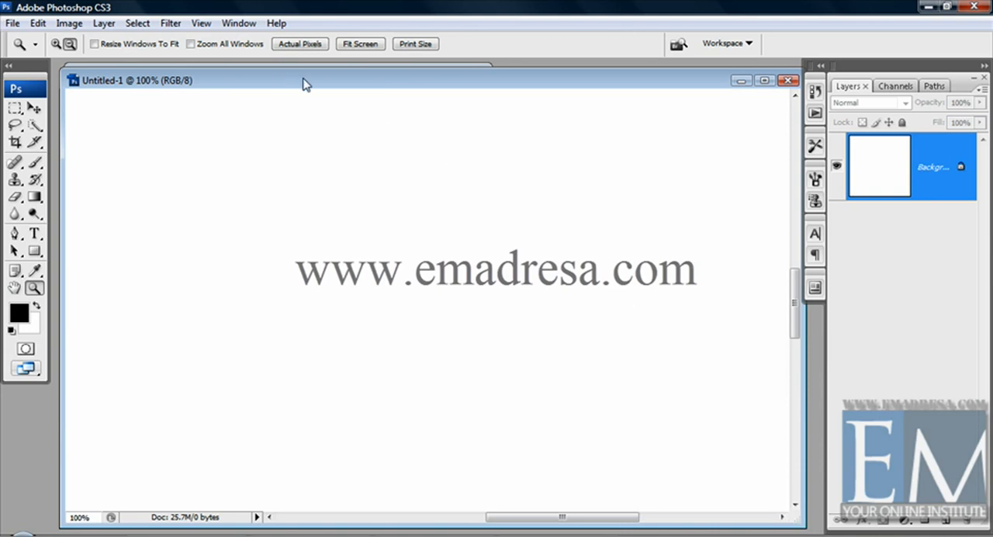
{"action": "left_click_drag", "start_coordinate": [302, 80], "coordinate": [325, 83]}
Step: Copy the pens image from Fountain_Pens__2009Fountain_Pen.jpg into the new document and duplicate the layer beside the original
{"action": "left_click", "coordinate": [75, 128]}
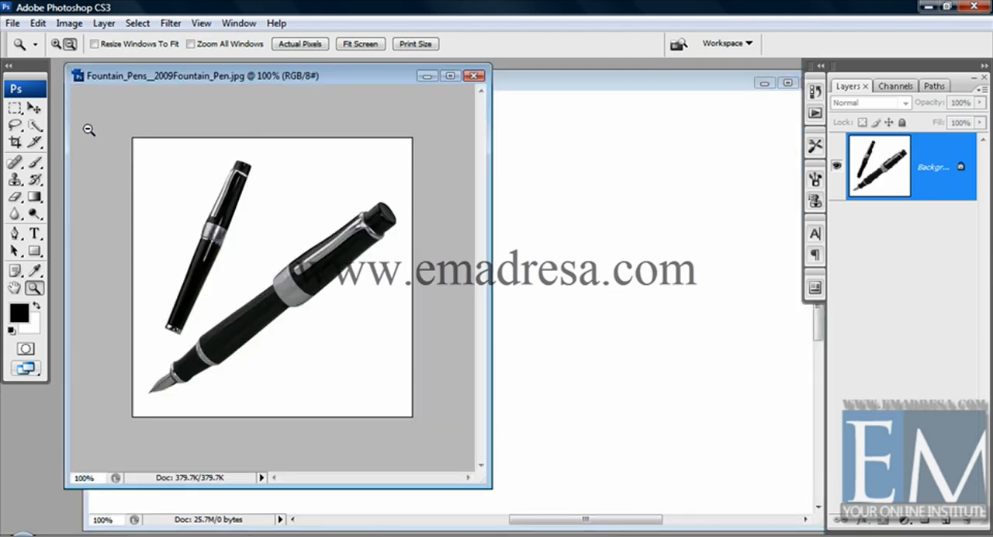
{"action": "left_click", "coordinate": [34, 108]}
{"action": "left_click_drag", "start_coordinate": [310, 279], "coordinate": [336, 285]}
{"action": "mouse_move", "coordinate": [369, 89]}
{"action": "left_mouse_down"}
{"action": "mouse_move", "coordinate": [344, 93]}
{"action": "mouse_move", "coordinate": [385, 86]}
{"action": "mouse_move", "coordinate": [380, 75]}
{"action": "left_mouse_up"}
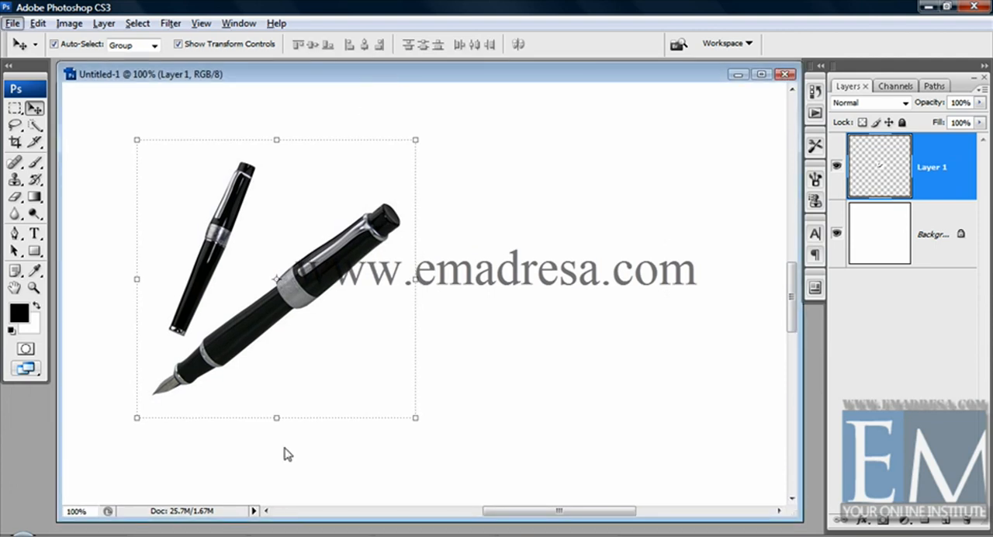
{"action": "left_click_drag", "start_coordinate": [310, 289], "coordinate": [635, 292]}
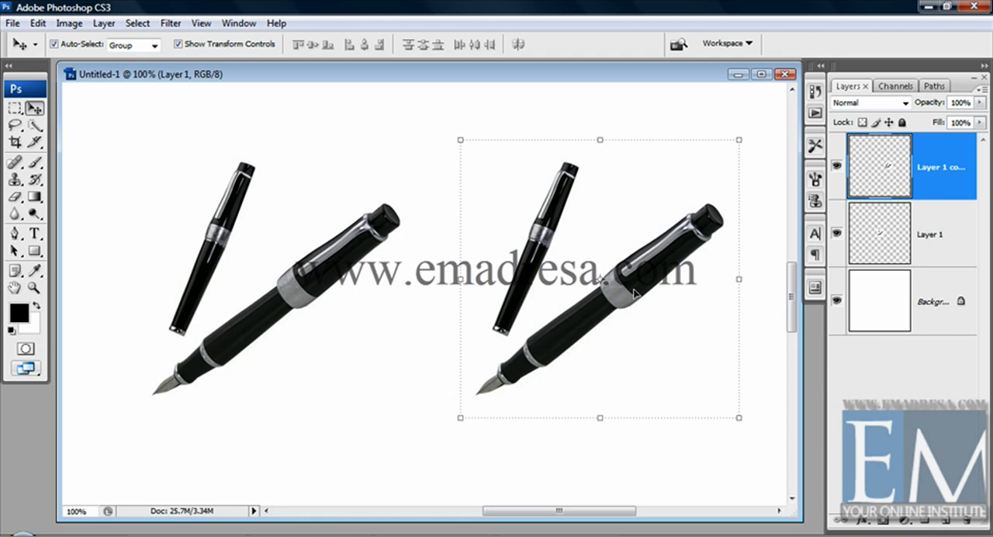
Step: Scale the duplicated pens to about 43.9% width and 40.6% height, and move them up toward the canvas view's right edge
{"action": "left_click", "coordinate": [742, 136]}
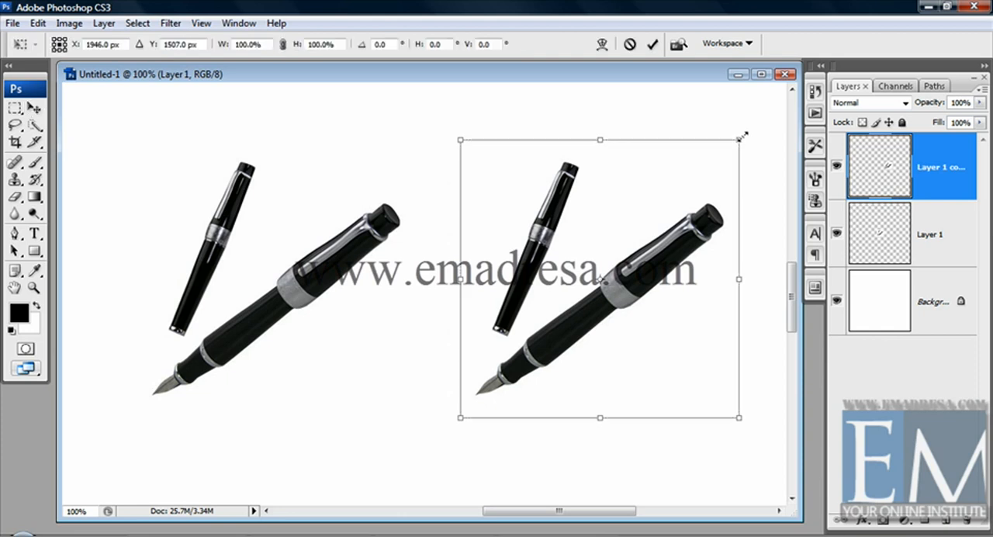
{"action": "left_click_drag", "start_coordinate": [743, 137], "coordinate": [597, 290]}
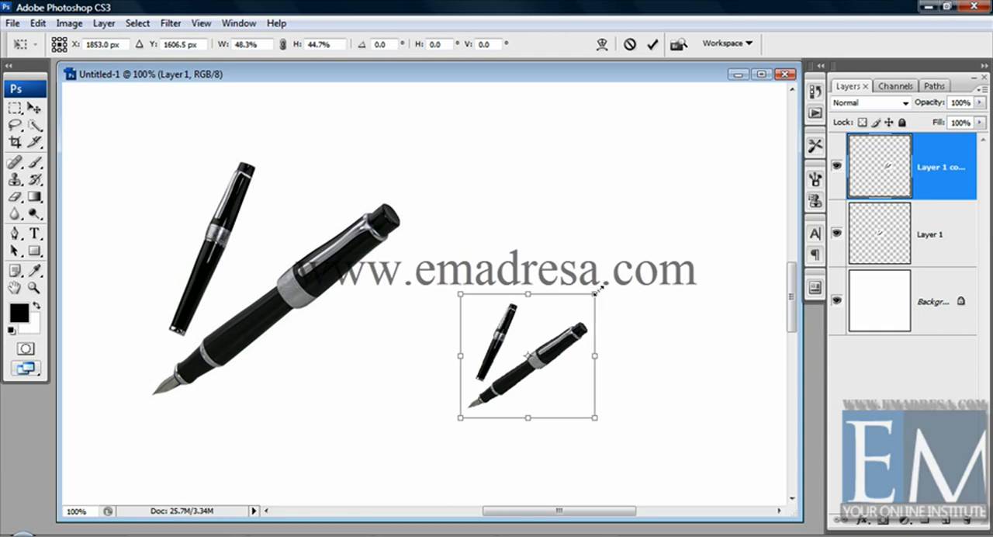
{"action": "mouse_move", "coordinate": [599, 290]}
{"action": "left_mouse_down"}
{"action": "mouse_move", "coordinate": [595, 280]}
{"action": "mouse_move", "coordinate": [607, 283]}
{"action": "mouse_move", "coordinate": [593, 308]}
{"action": "left_mouse_up"}
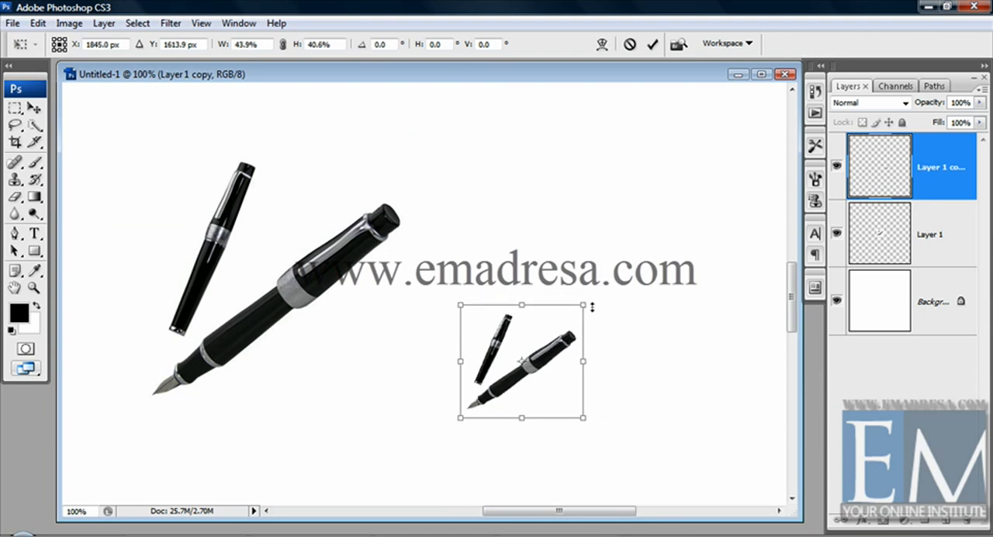
{"action": "key", "text": "Return"}
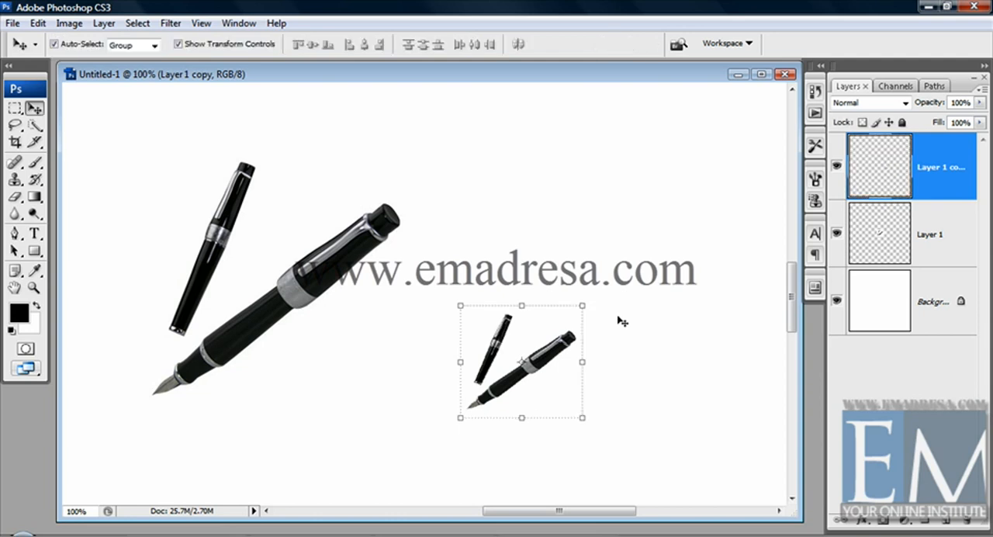
{"action": "left_click", "coordinate": [621, 321]}
{"action": "left_click_drag", "start_coordinate": [562, 347], "coordinate": [707, 192]}
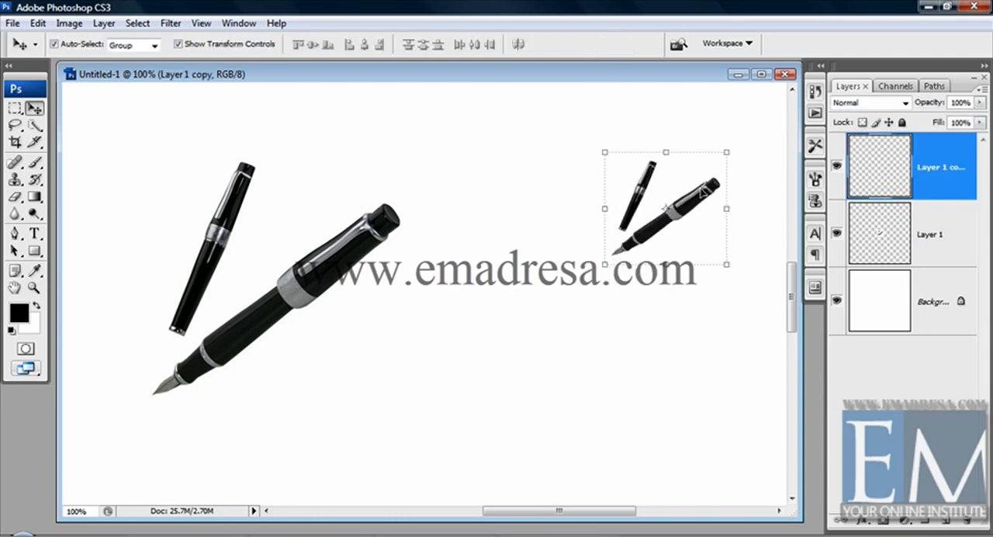
Step: Try to scale the large original pens layer down proportionally about its center
{"action": "left_click", "coordinate": [355, 257]}
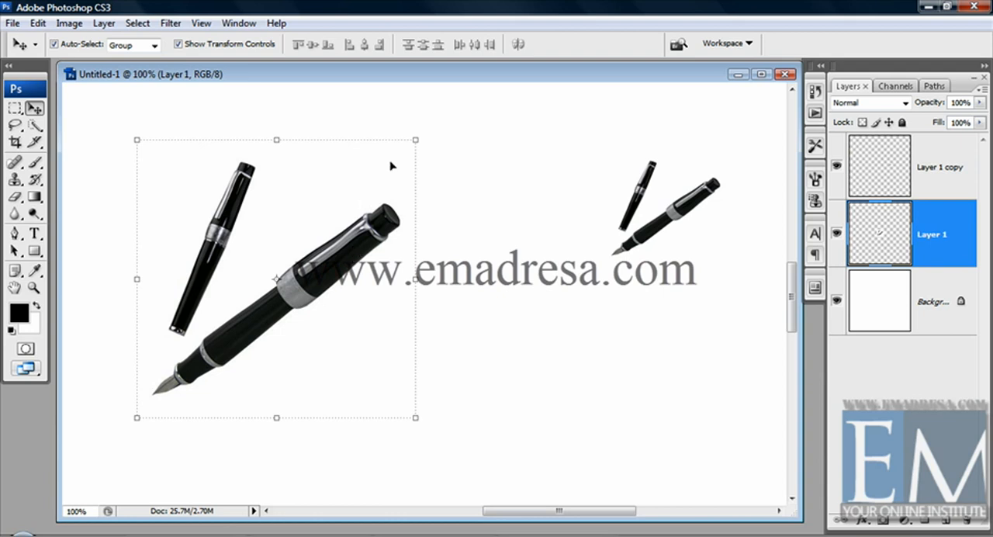
{"action": "left_click", "coordinate": [414, 142]}
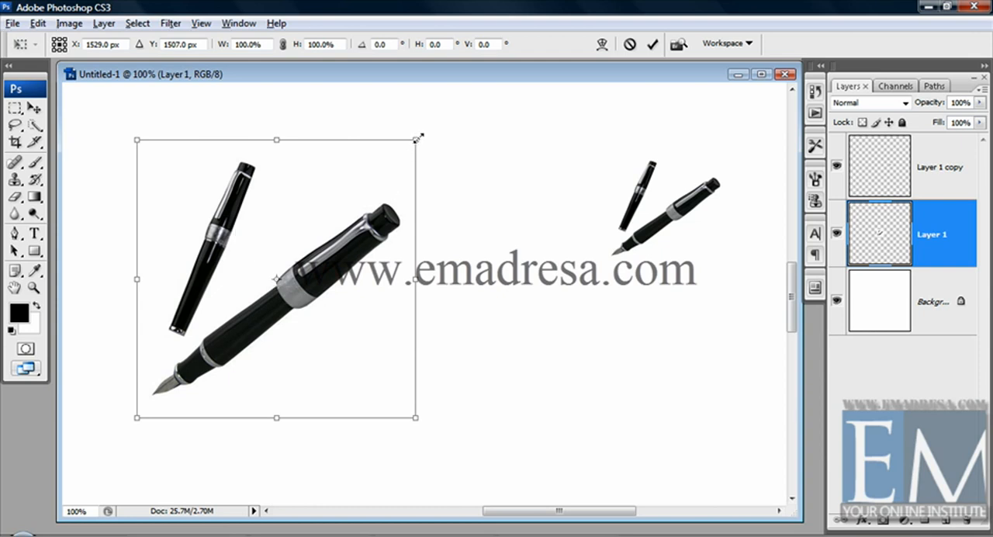
{"action": "left_click_drag", "start_coordinate": [417, 138], "coordinate": [357, 203]}
{"action": "key", "text": "Return"}
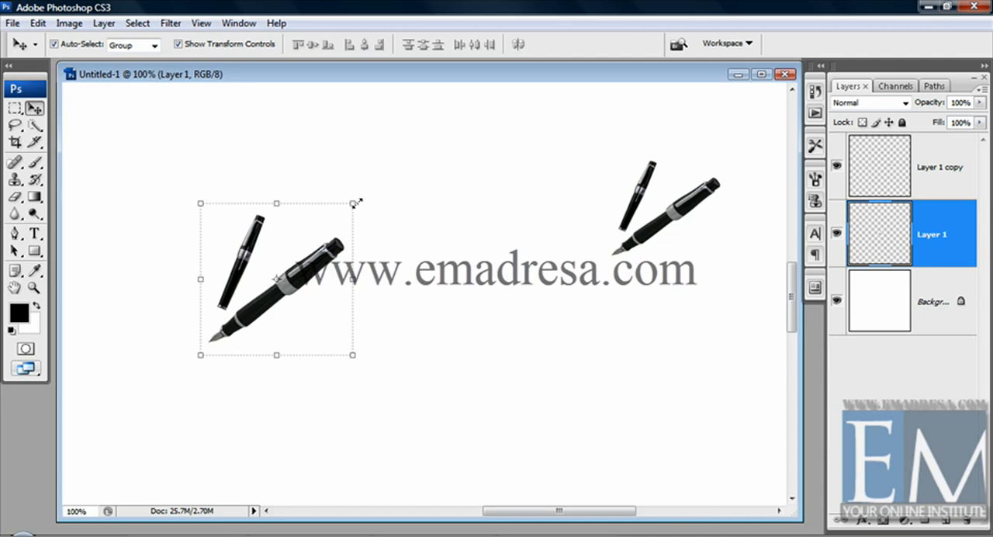
{"action": "key", "text": "ctrl+z"}
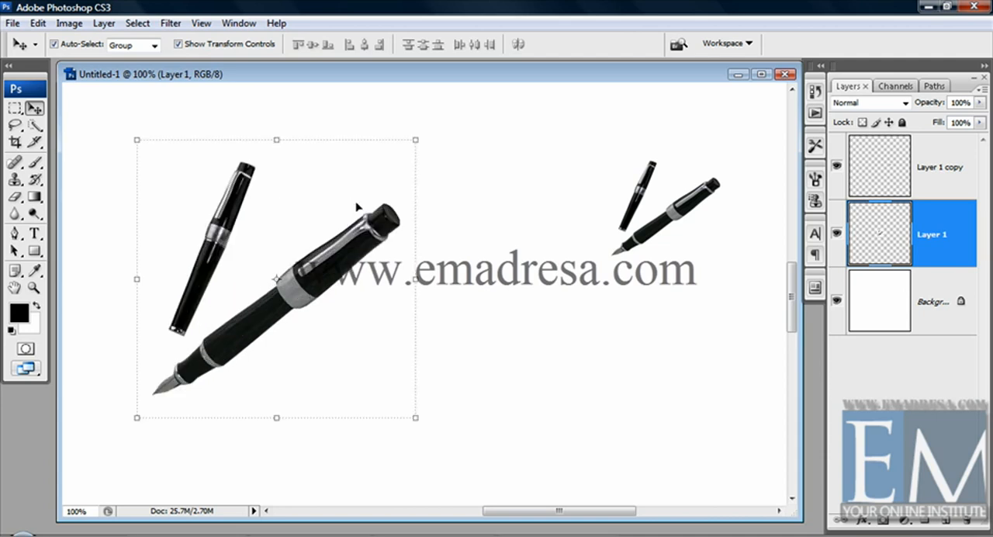
Step: Move the large original pens layer slightly down and to the left
{"action": "left_click", "coordinate": [505, 262]}
{"action": "left_click", "coordinate": [353, 254]}
{"action": "left_click_drag", "start_coordinate": [338, 258], "coordinate": [278, 290]}
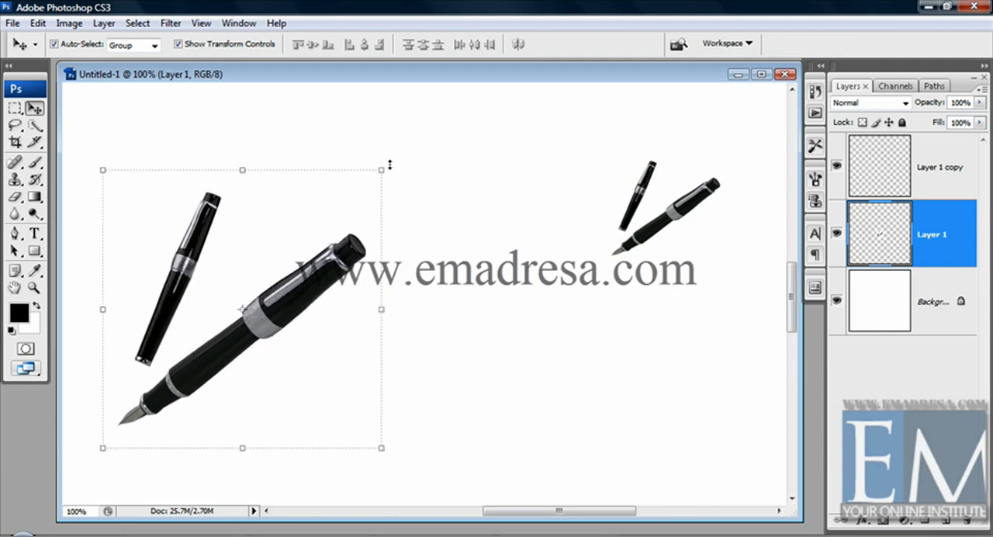
Step: Shrink the large pens layer proportionally to 40.3%, apply it, and scale the result back up to 251.4%
{"action": "left_click_drag", "start_coordinate": [385, 164], "coordinate": [219, 333]}
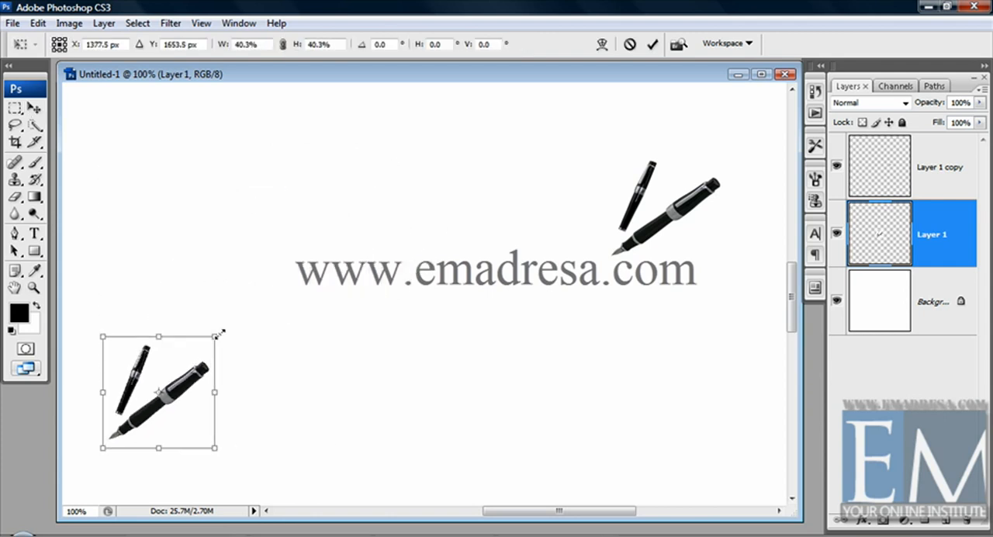
{"action": "key", "text": "Return"}
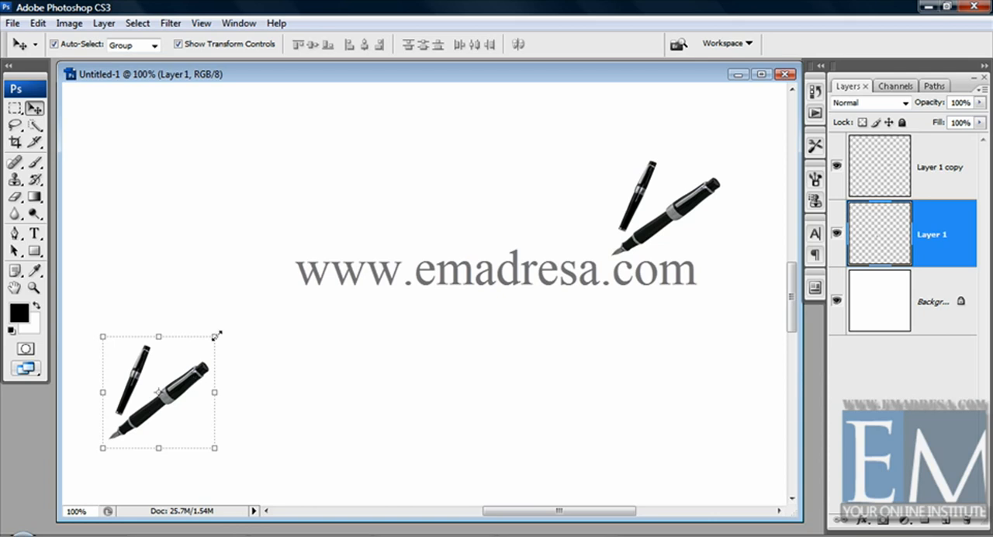
{"action": "left_click_drag", "start_coordinate": [217, 335], "coordinate": [422, 201]}
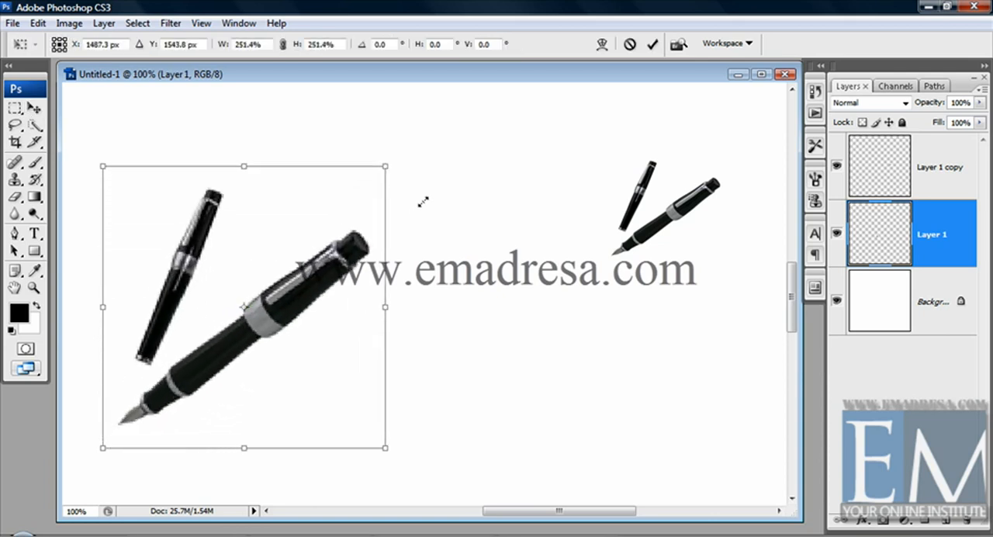
{"action": "key", "text": "Return"}
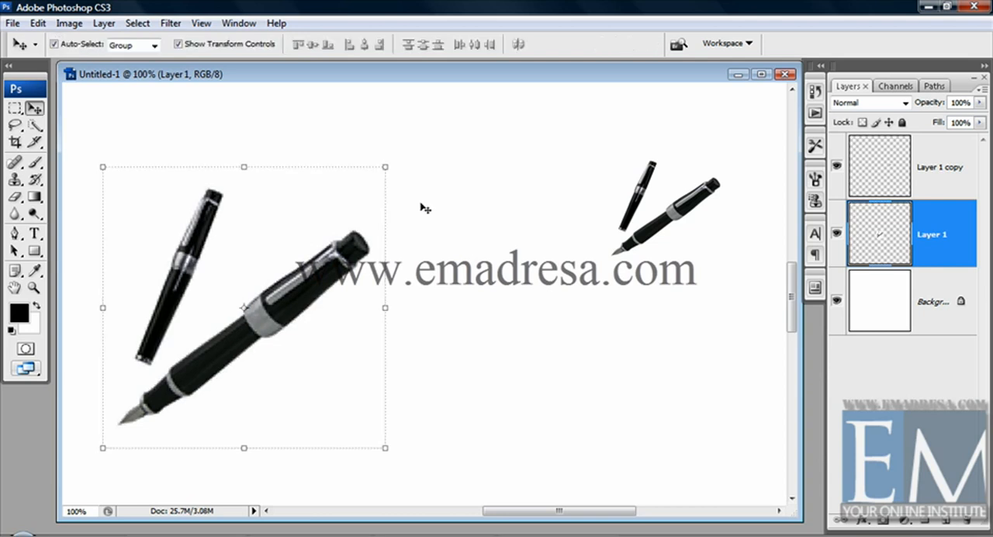
Step: Shrink the same pens layer again, apply it, and scale it back up to 648.2%
{"action": "left_click_drag", "start_coordinate": [385, 164], "coordinate": [420, 209]}
{"action": "key", "text": "Return"}
{"action": "key", "text": "ctrl+t"}
{"action": "key", "text": "Return"}
{"action": "key", "text": "Return"}
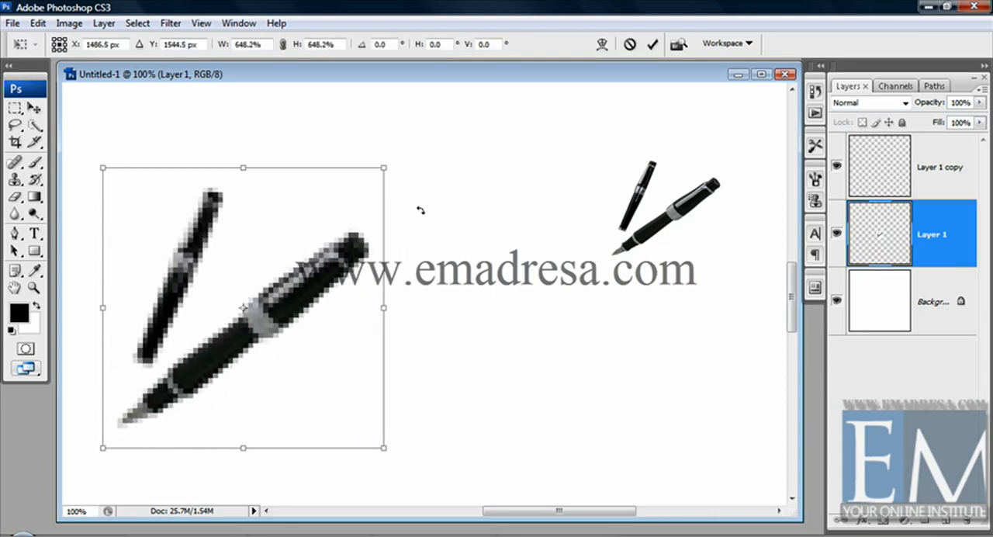
{"action": "key", "text": "Return"}
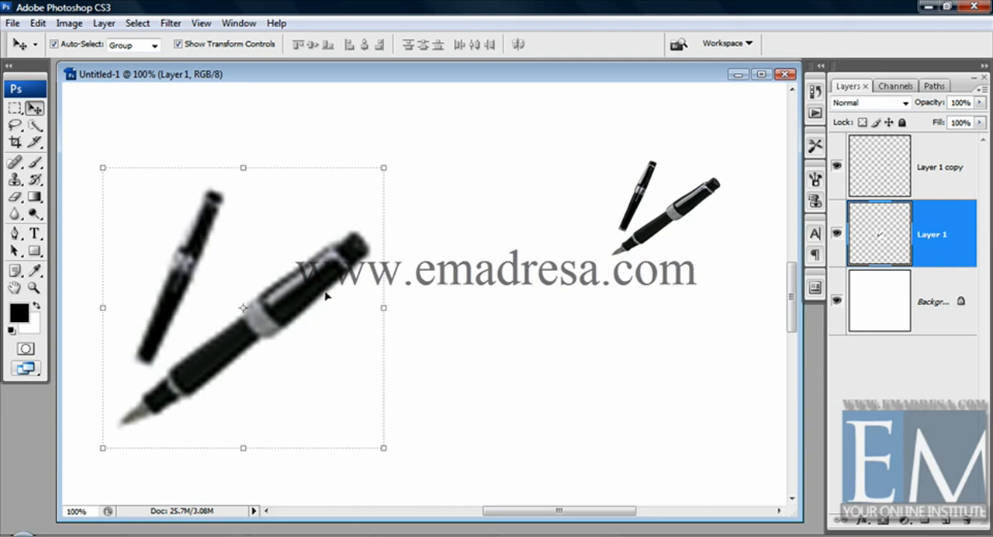
Step: Move the rescaled pens layer to the right and bring the original fountain pen image window to the front
{"action": "left_click_drag", "start_coordinate": [326, 295], "coordinate": [415, 280]}
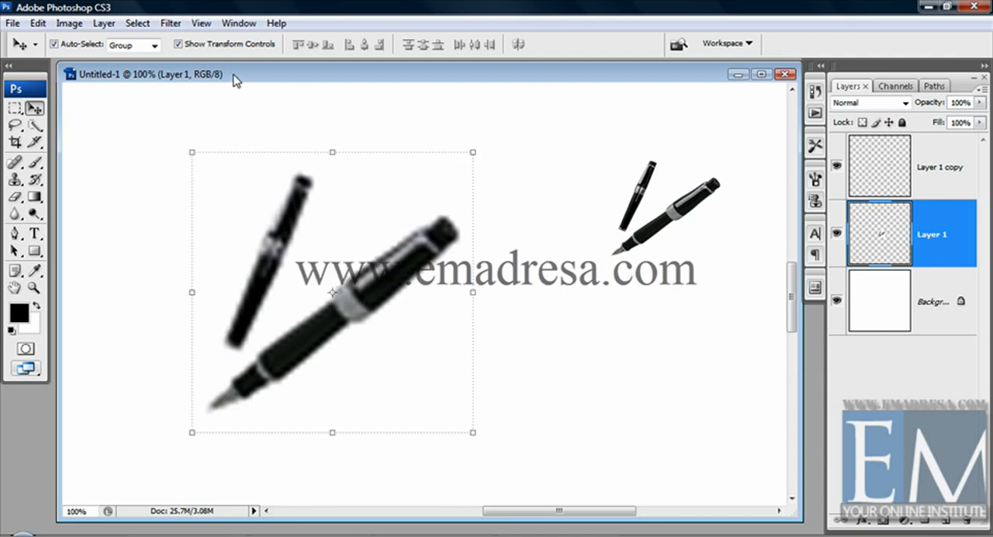
{"action": "left_click_drag", "start_coordinate": [235, 81], "coordinate": [383, 93]}
{"action": "left_click", "coordinate": [190, 71]}
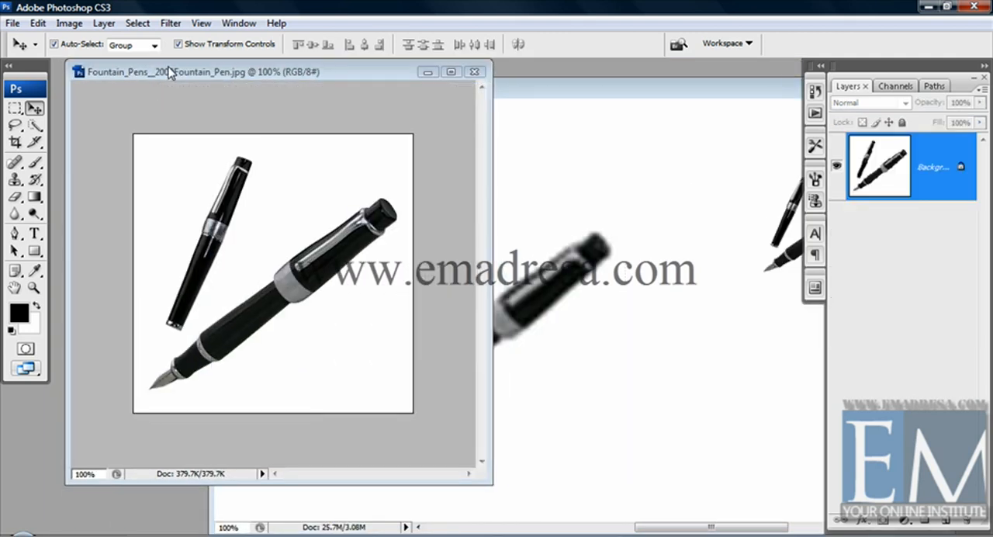
{"action": "left_click_drag", "start_coordinate": [170, 72], "coordinate": [207, 78]}
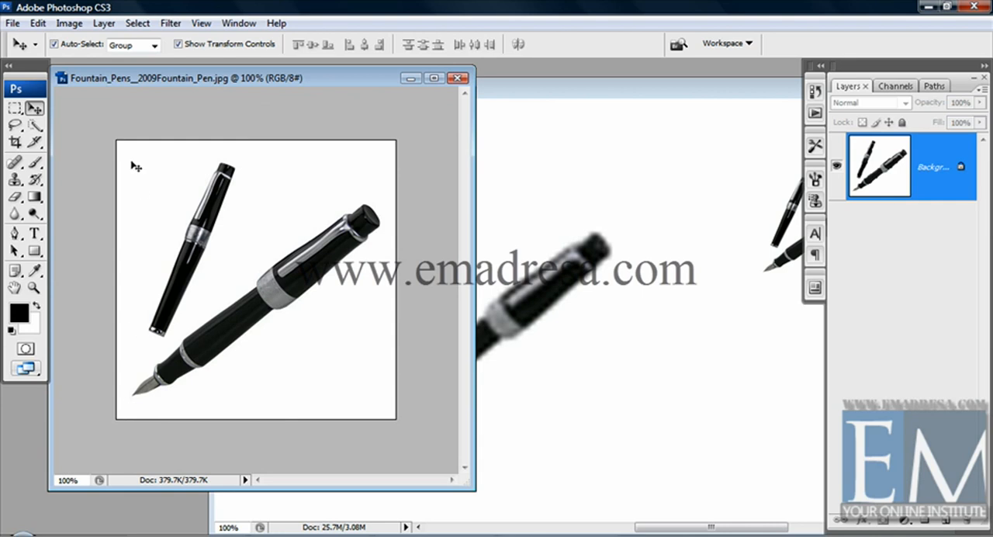
Step: Open the fountain pen image's size settings and examine its pixel dimensions, width units, document size and resolution
{"action": "left_click", "coordinate": [62, 25]}
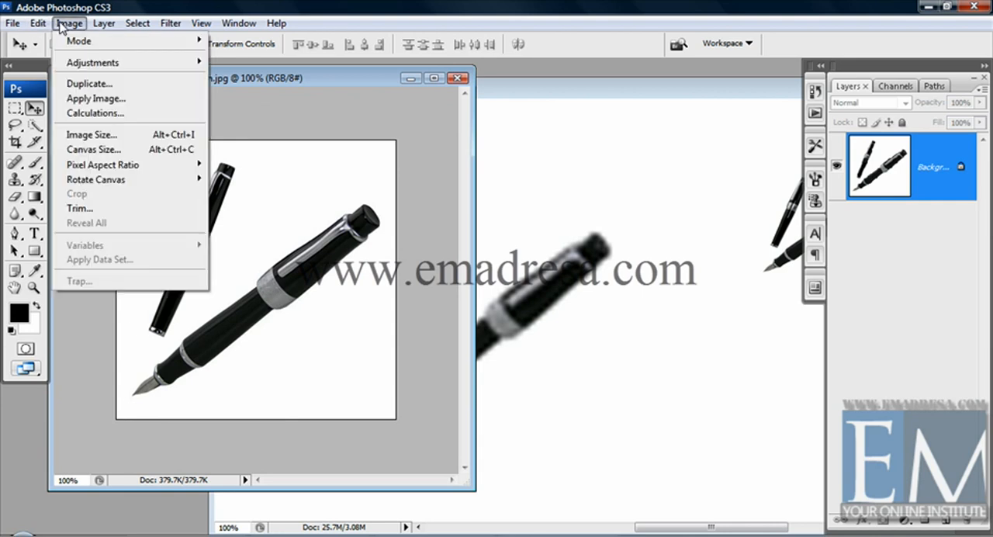
{"action": "left_click", "coordinate": [74, 138]}
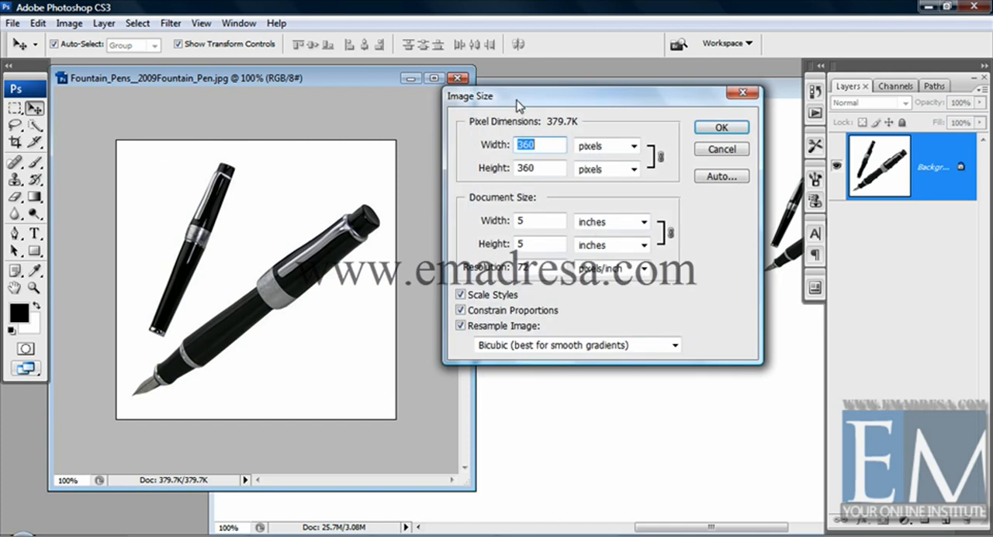
{"action": "left_click_drag", "start_coordinate": [505, 103], "coordinate": [453, 95]}
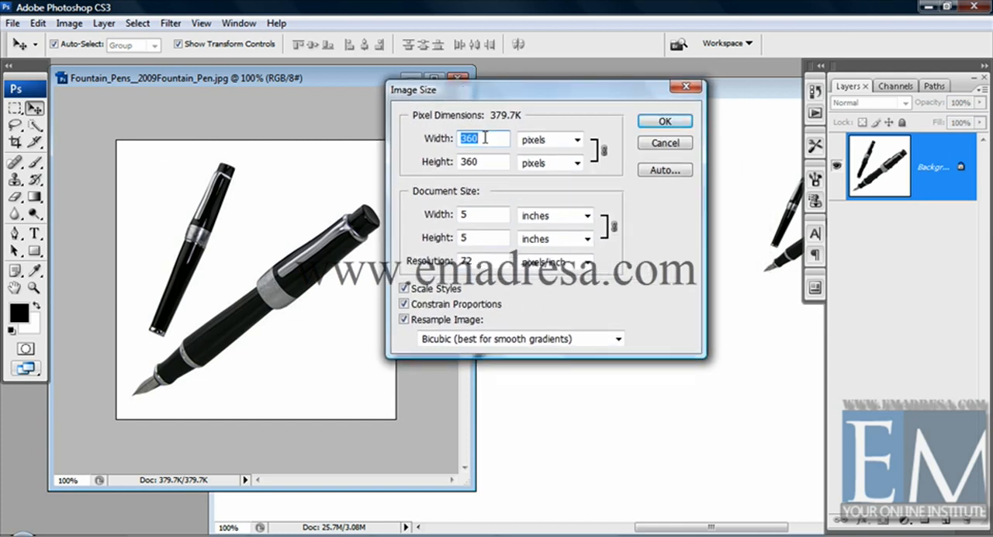
{"action": "left_click", "coordinate": [555, 142]}
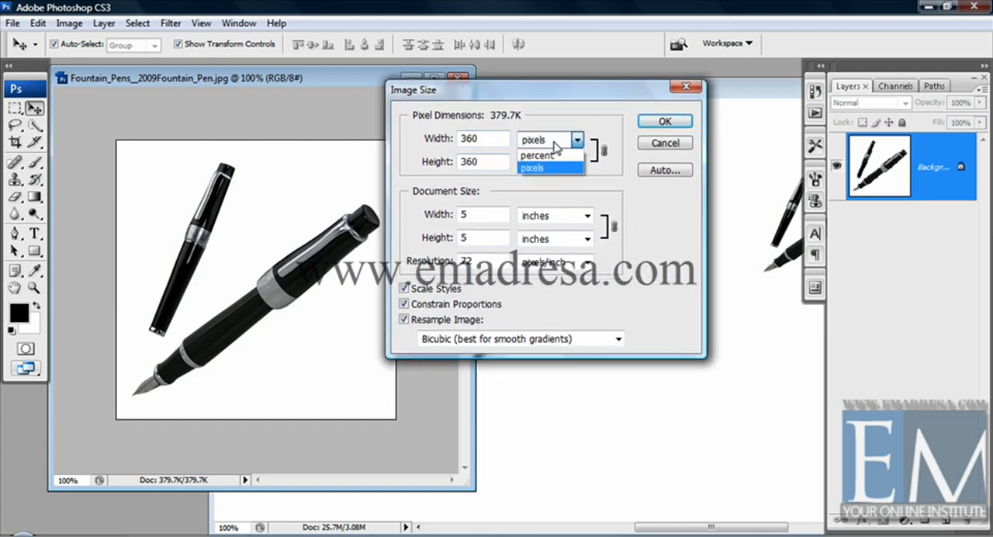
{"action": "left_click", "coordinate": [554, 143]}
{"action": "key", "text": "Tab"}
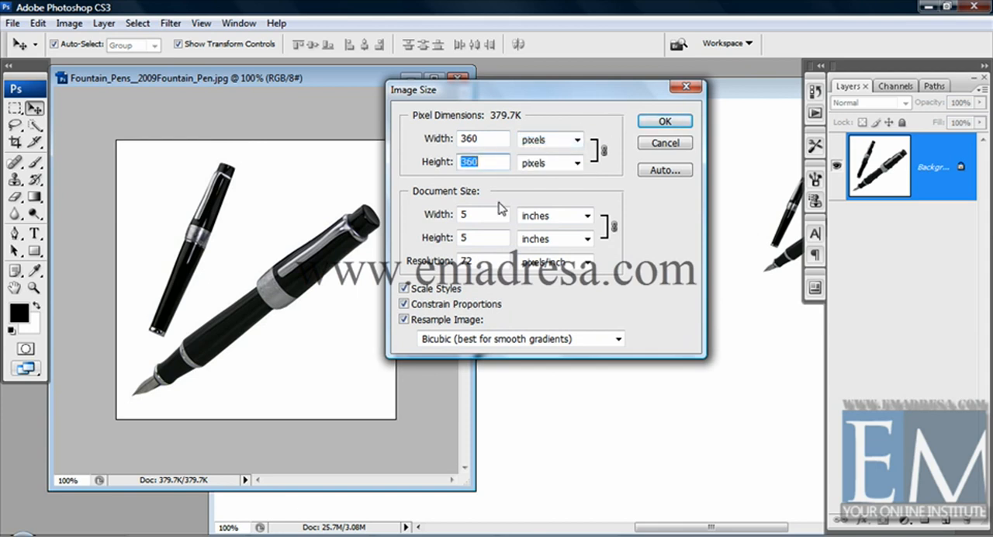
{"action": "double_click", "coordinate": [489, 214]}
{"action": "double_click", "coordinate": [482, 236]}
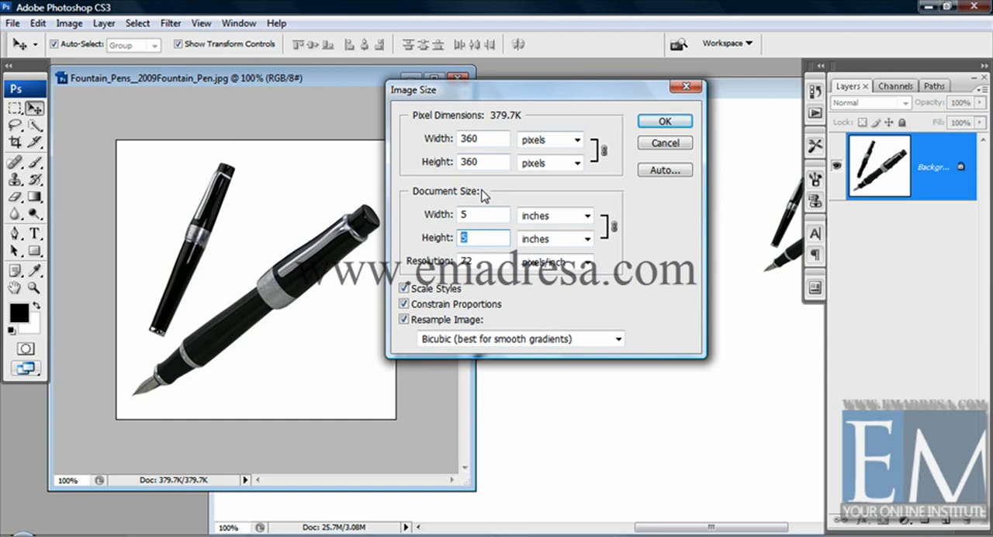
{"action": "double_click", "coordinate": [465, 261]}
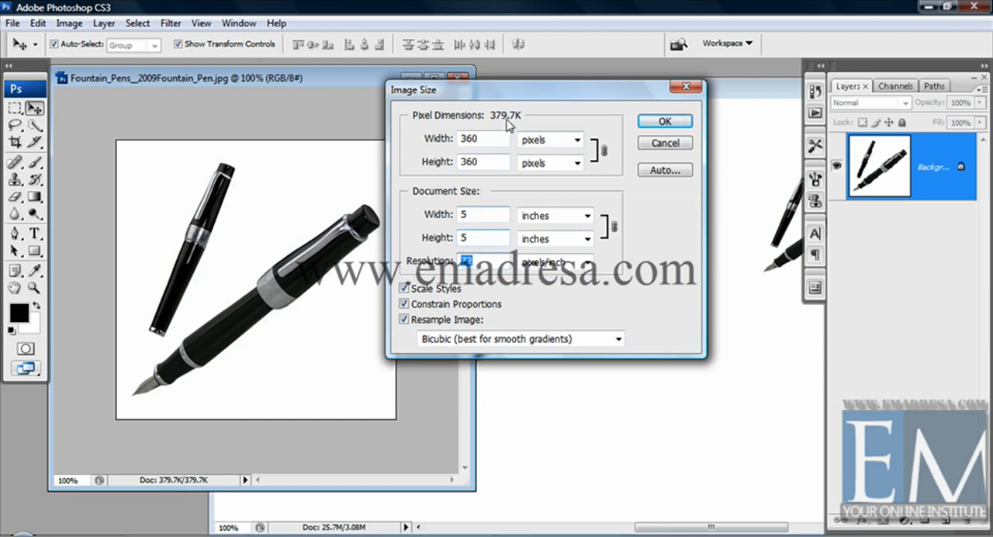
{"action": "left_click_drag", "start_coordinate": [507, 95], "coordinate": [582, 100]}
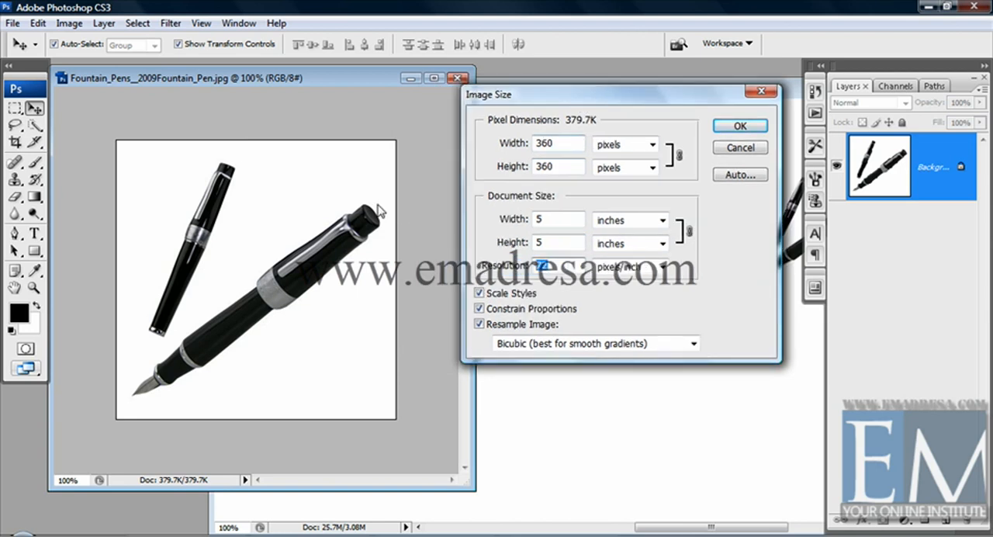
Step: Try a pixel width of 400 for the fountain pen image with its proportions constrained
{"action": "left_click", "coordinate": [552, 141]}
{"action": "left_click_drag", "start_coordinate": [553, 140], "coordinate": [525, 146]}
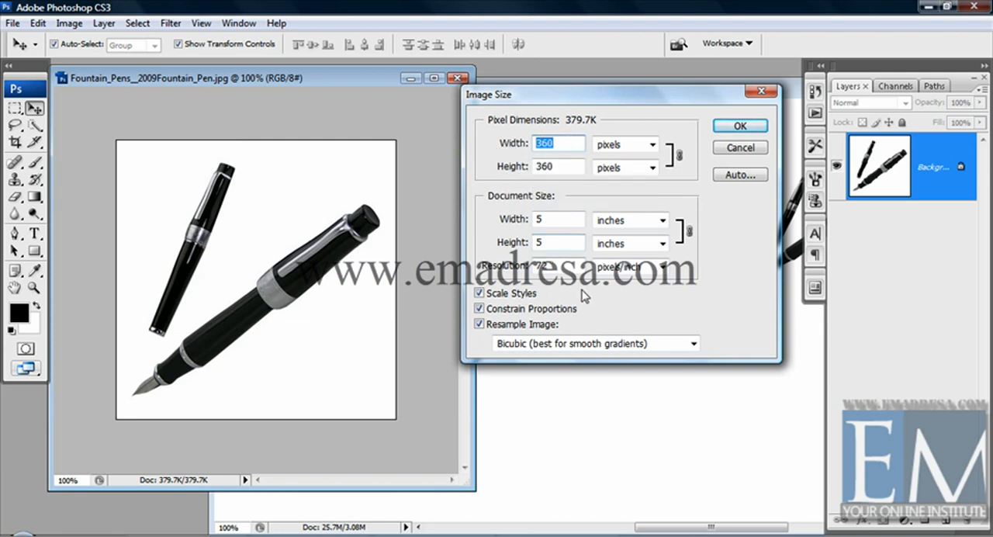
{"action": "type", "text": "400"}
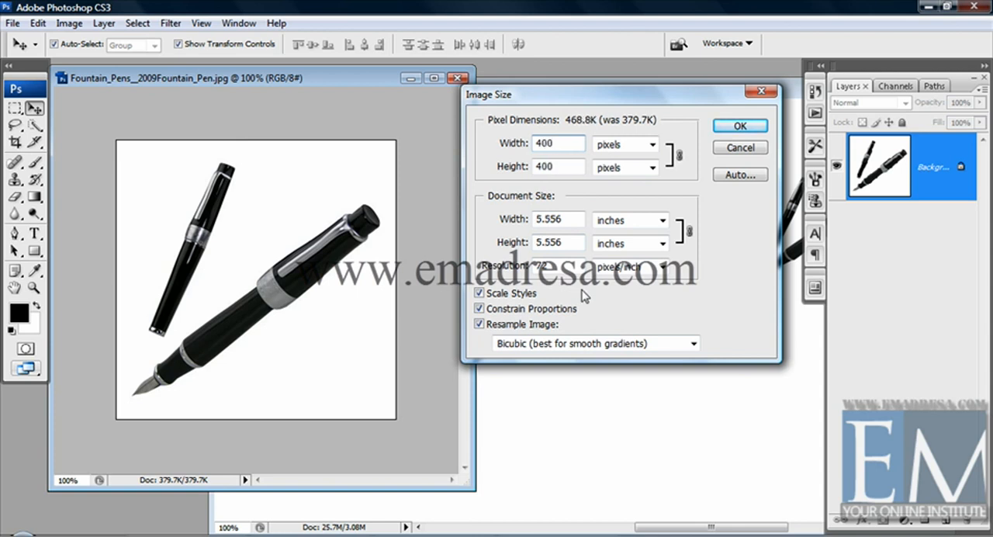
{"action": "key", "text": "Tab"}
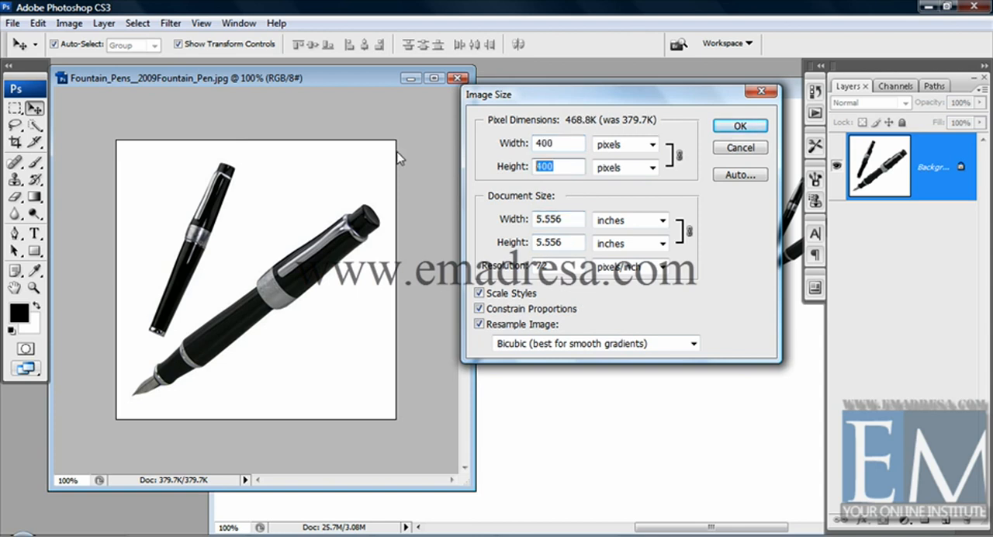
Step: Try a pixel width of 342 for the fountain pen image and check the linked height
{"action": "double_click", "coordinate": [560, 142]}
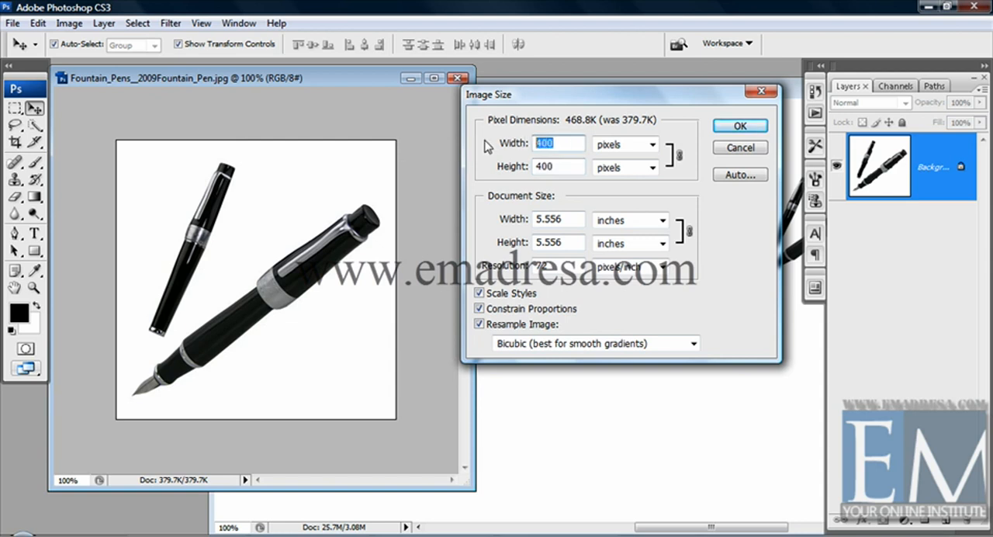
{"action": "type", "text": "342"}
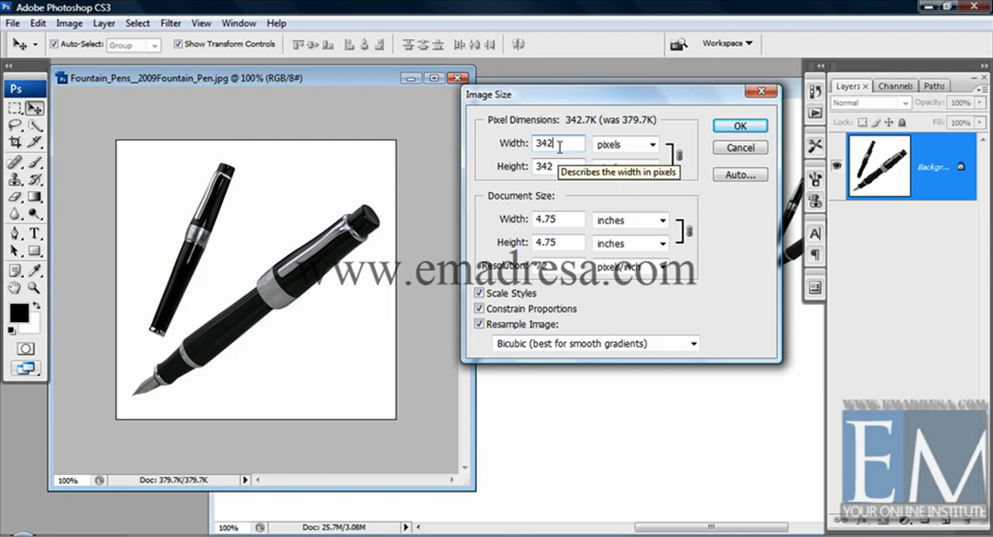
{"action": "left_click_drag", "start_coordinate": [545, 142], "coordinate": [498, 143]}
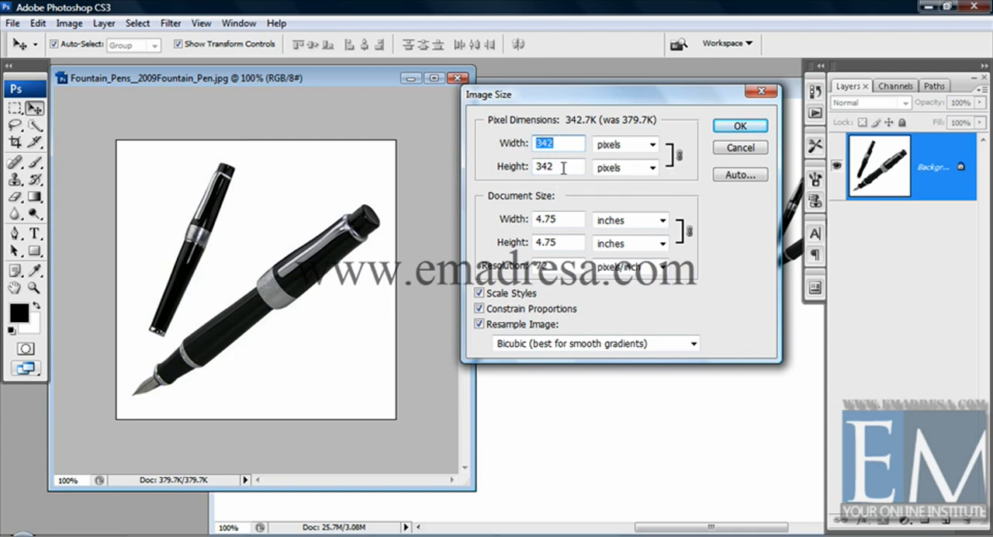
{"action": "left_click_drag", "start_coordinate": [564, 168], "coordinate": [498, 164]}
{"action": "left_click", "coordinate": [555, 143]}
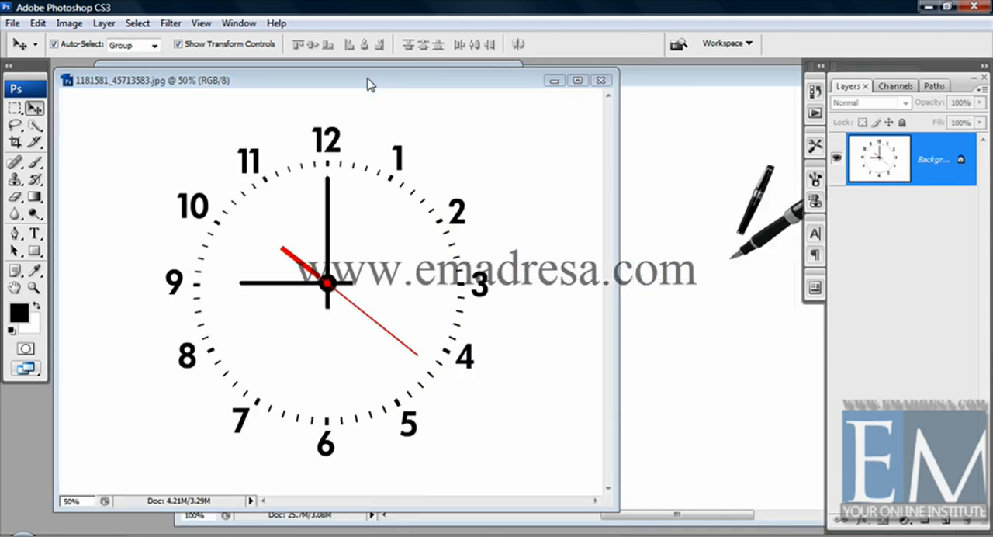
Step: Resize the clock image to 500 pixels wide with constrained proportions, and undo the resize
{"action": "left_click_drag", "start_coordinate": [368, 84], "coordinate": [378, 87]}
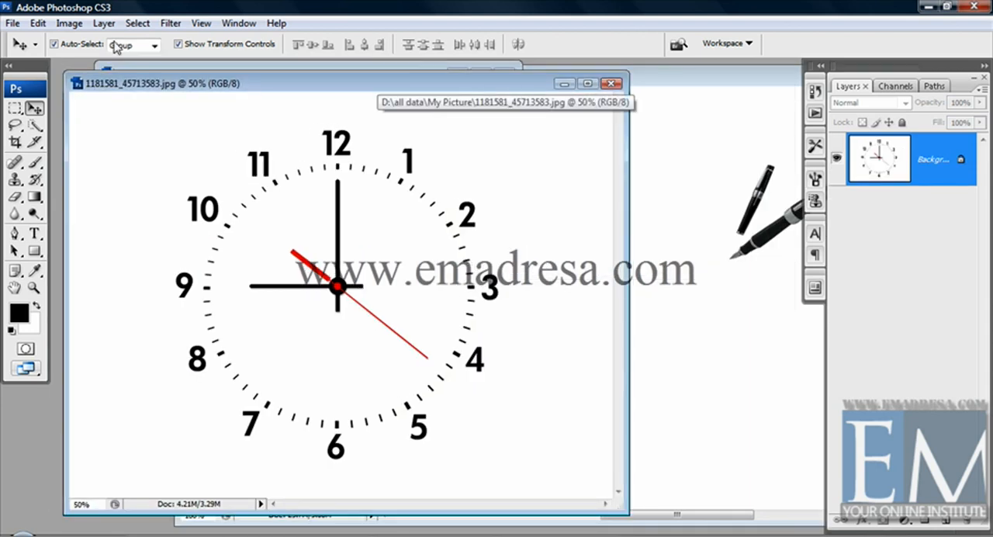
{"action": "left_click", "coordinate": [68, 24]}
{"action": "left_click", "coordinate": [94, 135]}
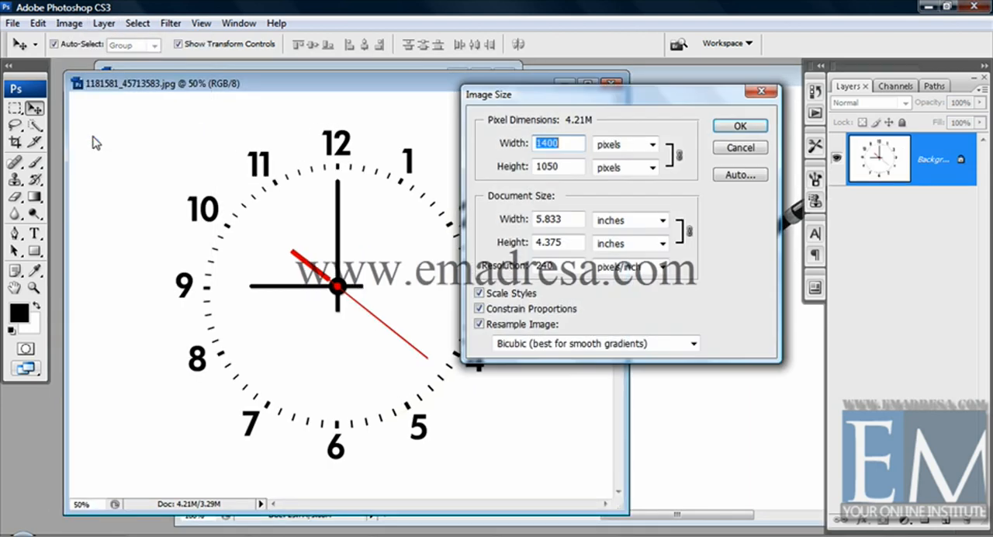
{"action": "left_click_drag", "start_coordinate": [515, 98], "coordinate": [590, 113]}
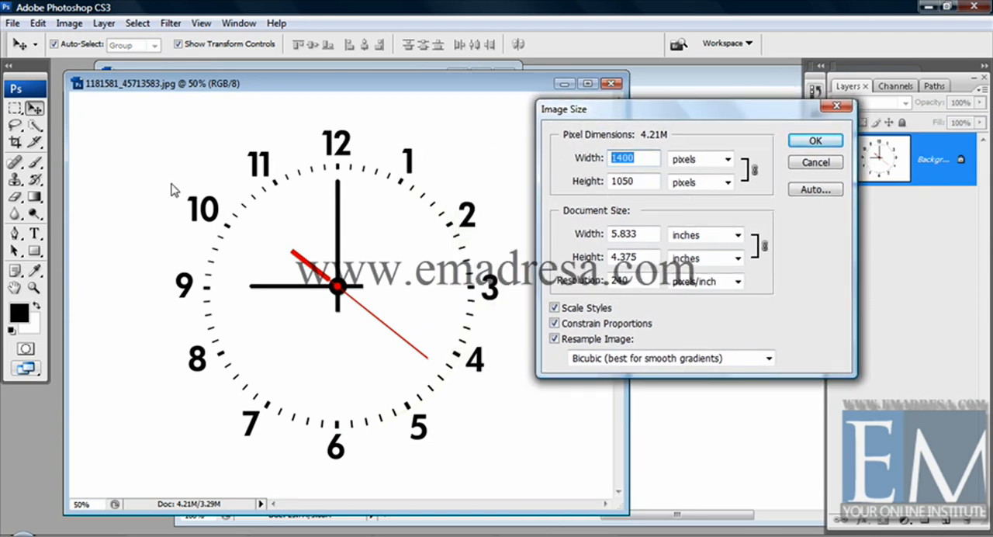
{"action": "type", "text": "5"}
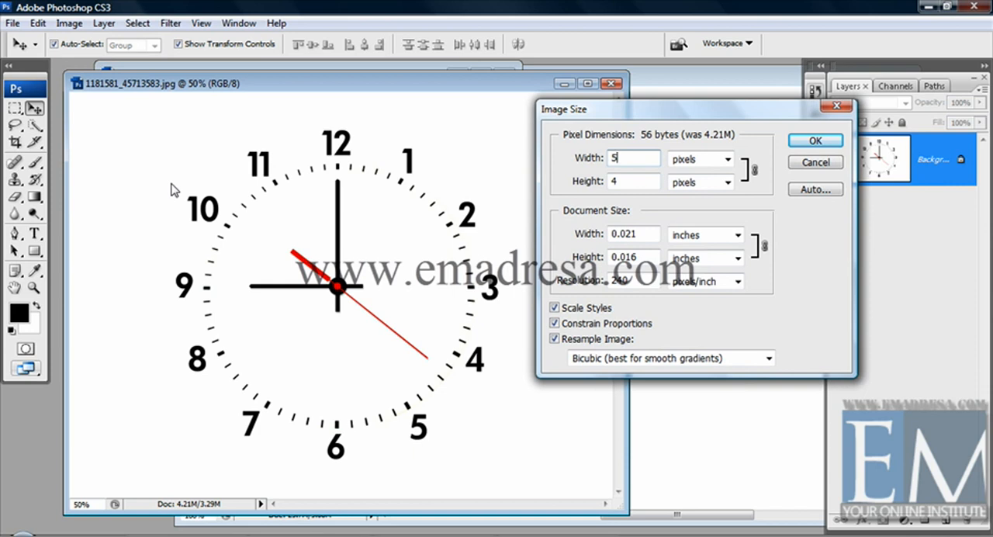
{"action": "type", "text": "00"}
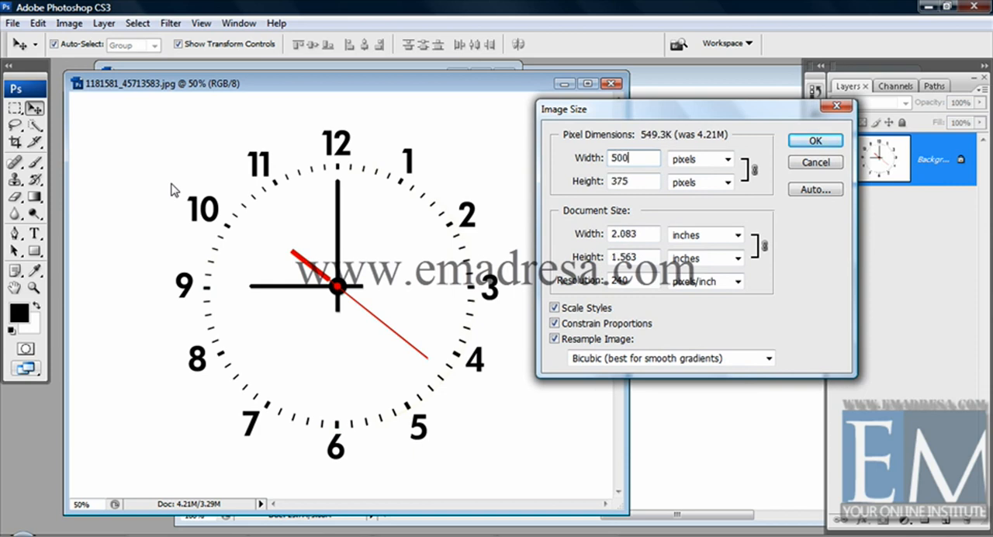
{"action": "left_click", "coordinate": [622, 183]}
{"action": "double_click", "coordinate": [623, 183]}
{"action": "left_click", "coordinate": [637, 180]}
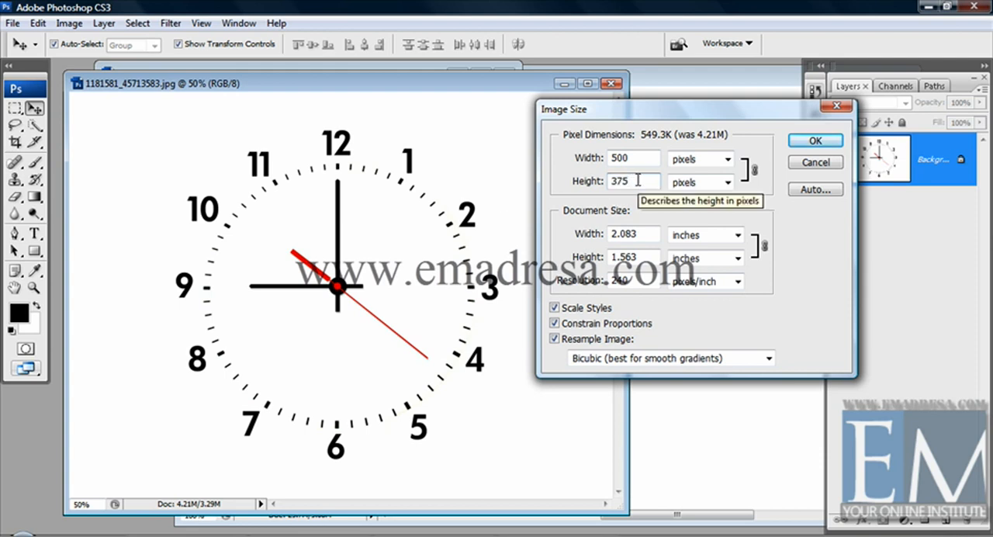
{"action": "left_click", "coordinate": [812, 141]}
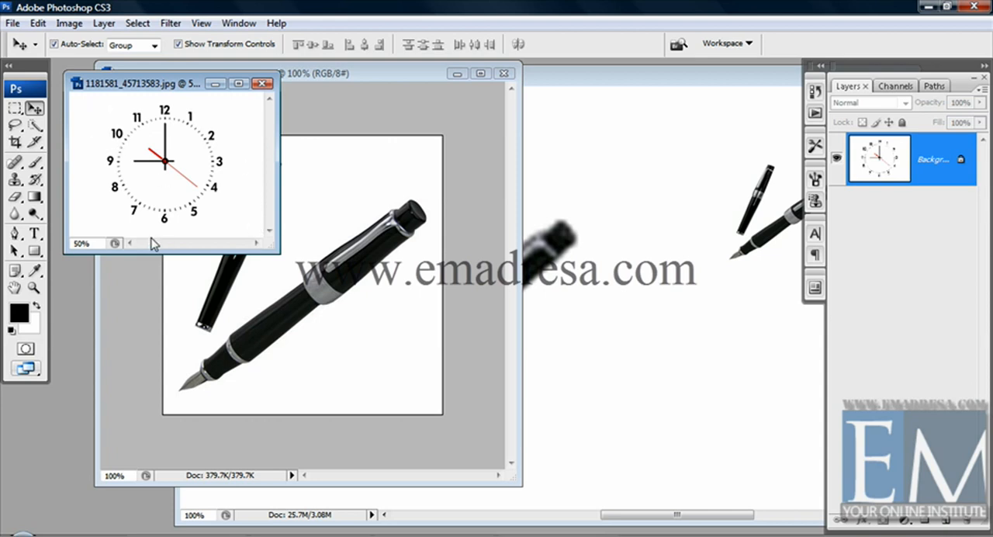
{"action": "key", "text": "ctrl+z"}
Step: Reopen the clock image's size settings and examine how Constrain Proportions links the pixel width and height
{"action": "left_click", "coordinate": [71, 28]}
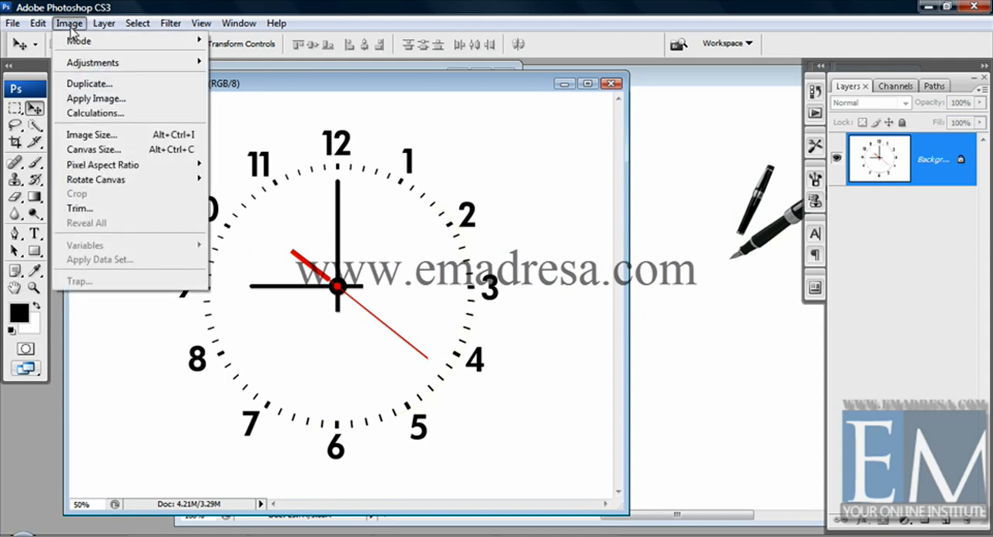
{"action": "left_click", "coordinate": [95, 139]}
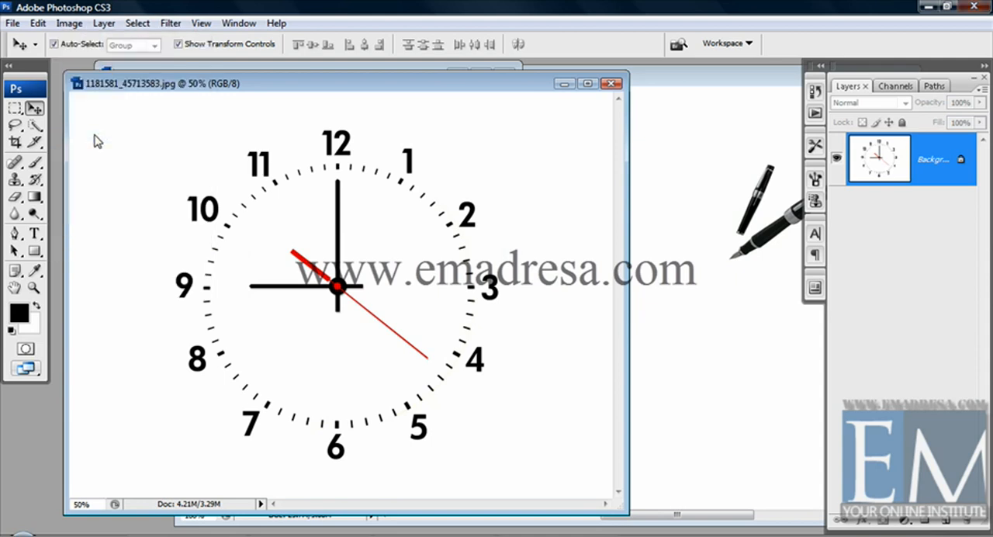
{"action": "left_click_drag", "start_coordinate": [594, 115], "coordinate": [620, 116]}
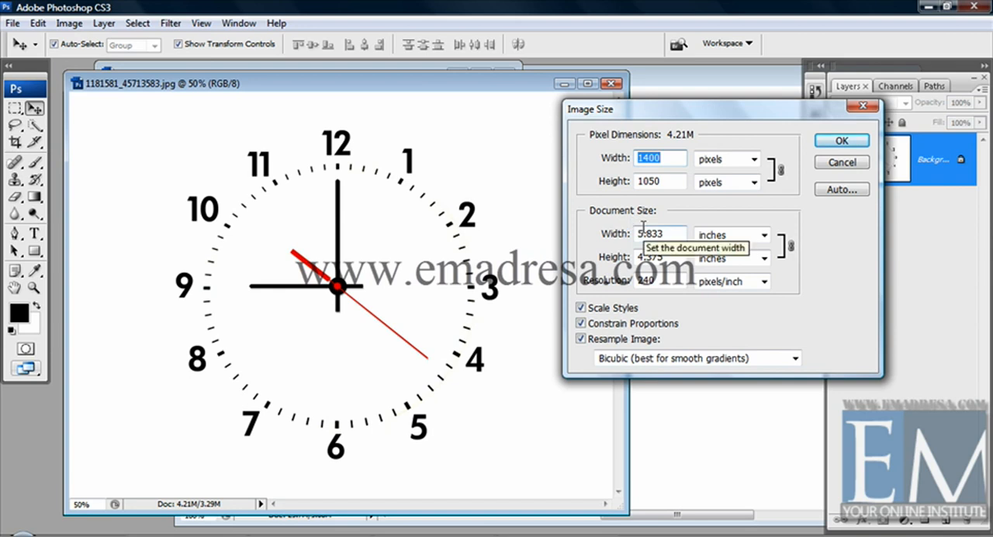
{"action": "left_click_drag", "start_coordinate": [653, 118], "coordinate": [661, 104]}
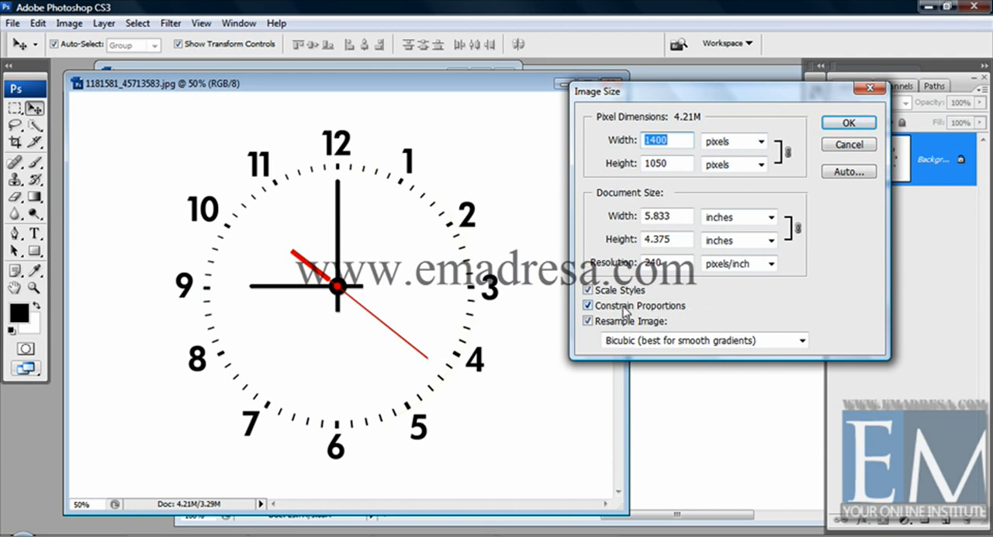
{"action": "left_click", "coordinate": [588, 306]}
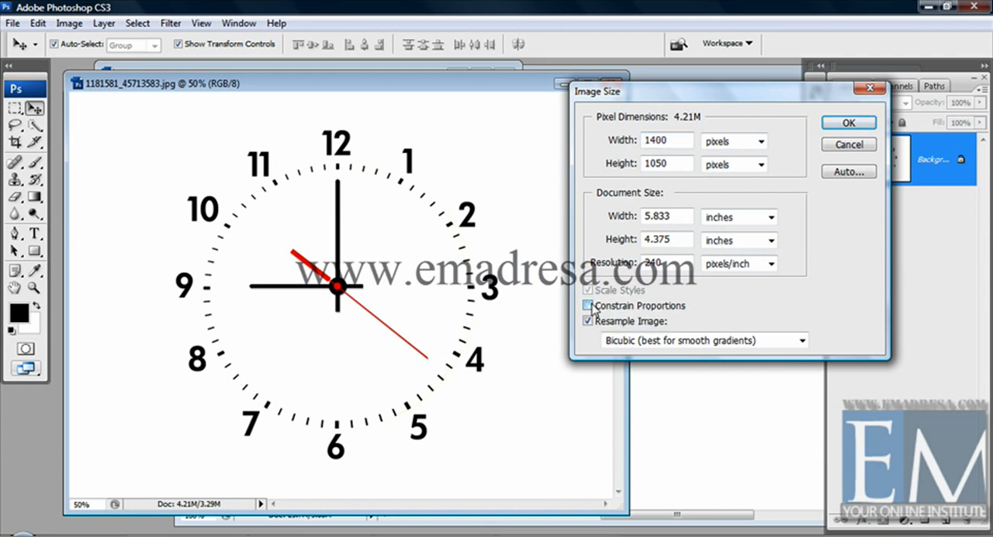
{"action": "left_click", "coordinate": [588, 305]}
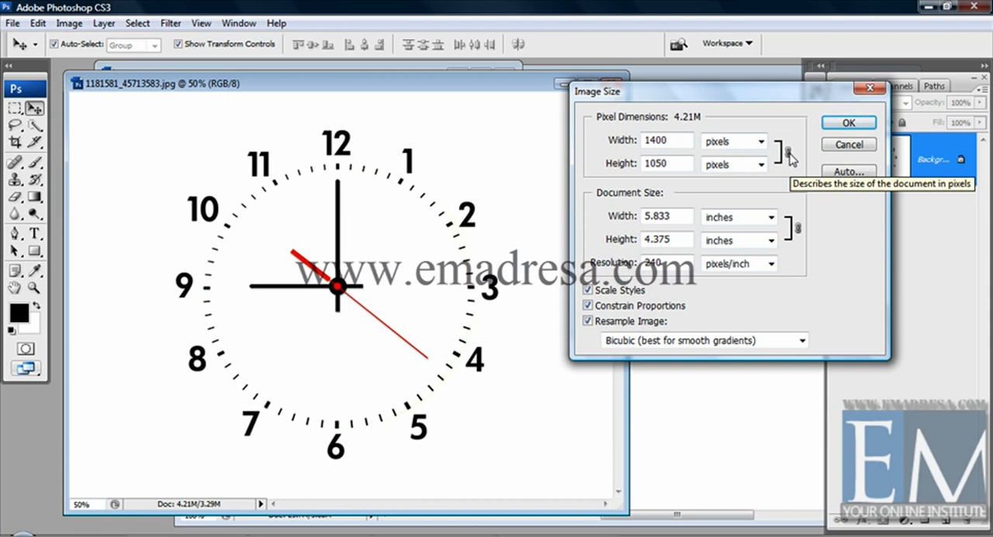
{"action": "double_click", "coordinate": [656, 163]}
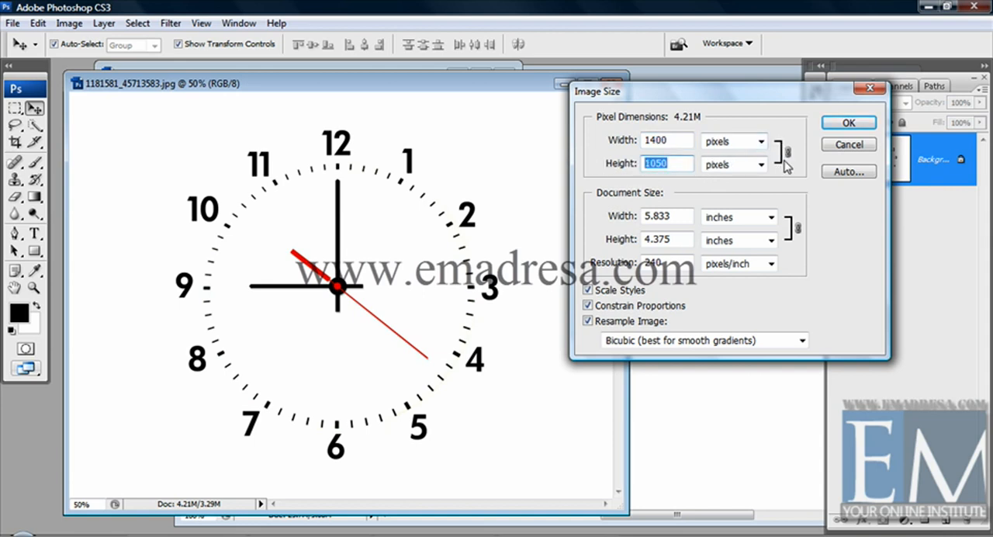
{"action": "double_click", "coordinate": [658, 140]}
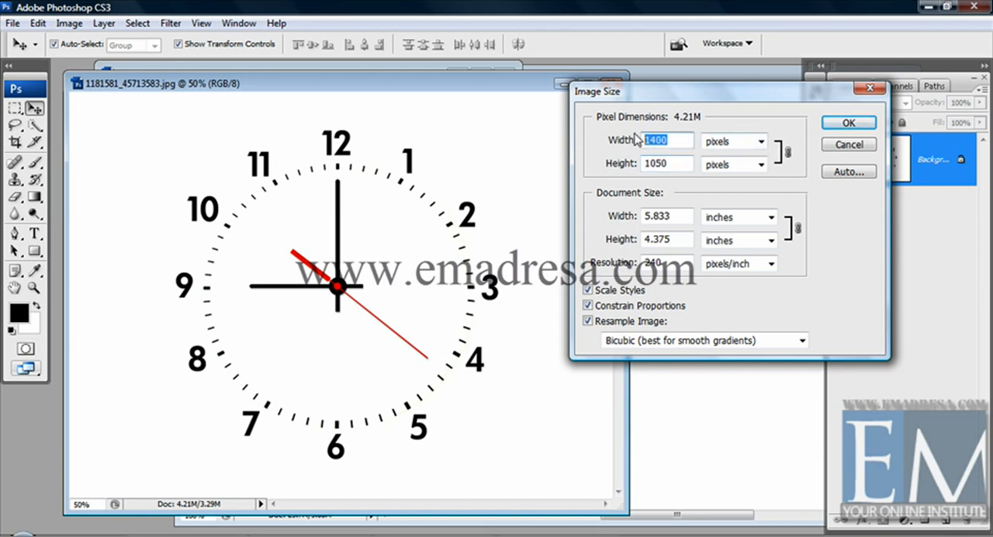
{"action": "double_click", "coordinate": [665, 163]}
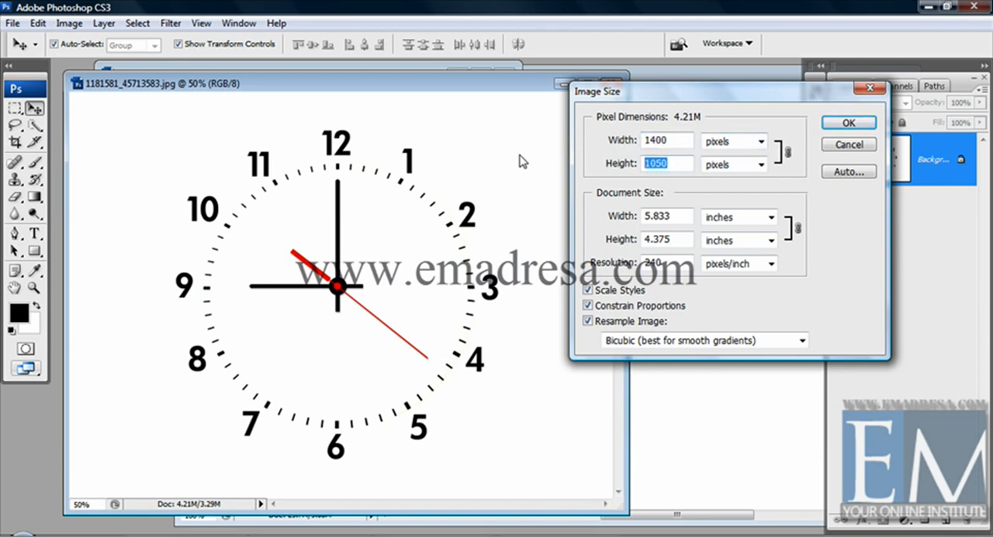
{"action": "key", "text": "shift+Tab"}
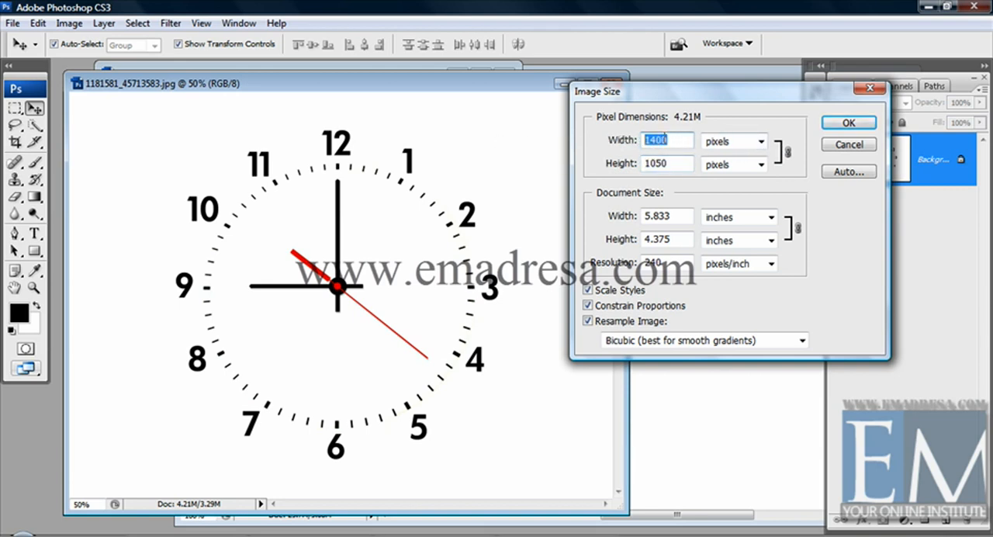
{"action": "key", "text": "Tab"}
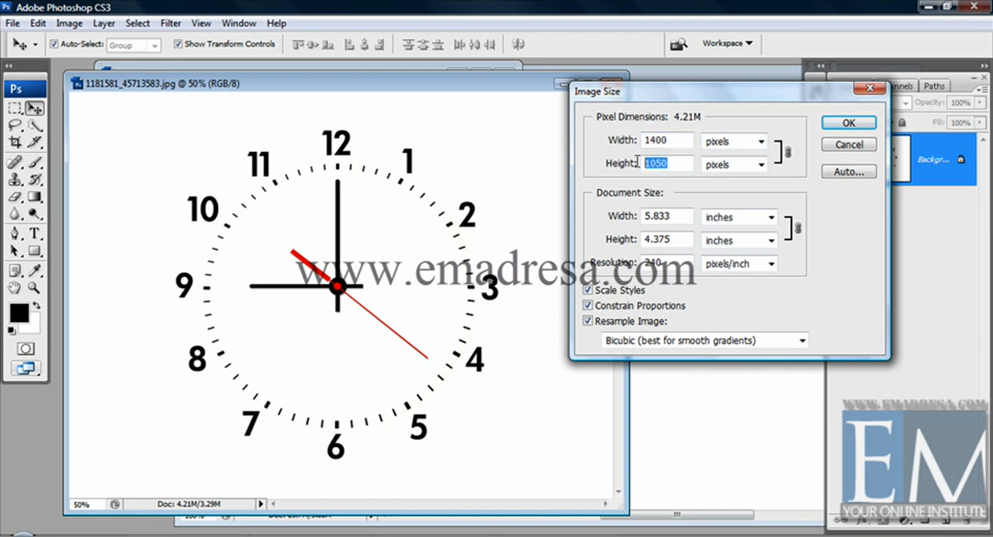
Step: Try resizing the clock image to 400 pixels wide with Constrain Proportions off, and undo the resize
{"action": "left_click", "coordinate": [588, 306]}
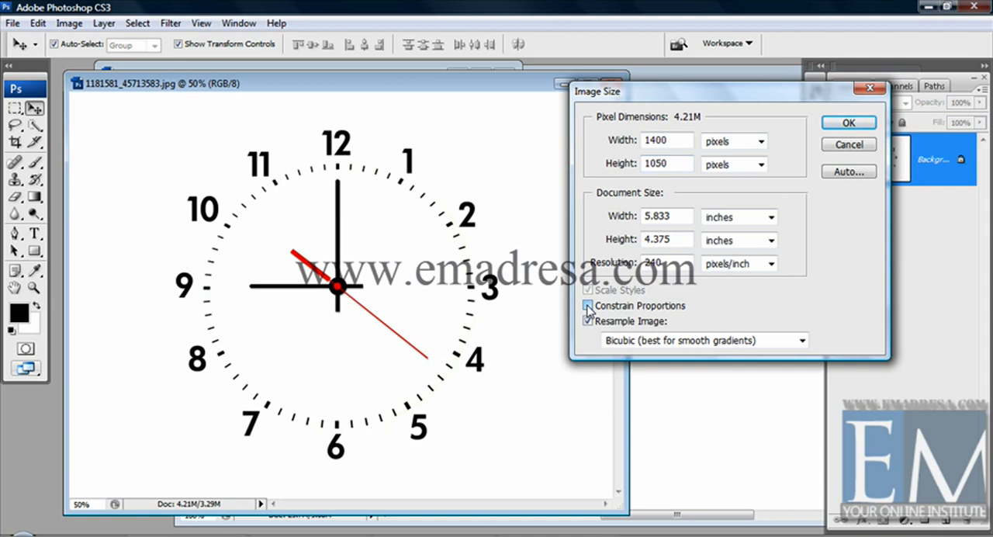
{"action": "left_click", "coordinate": [683, 140]}
{"action": "double_click", "coordinate": [659, 138]}
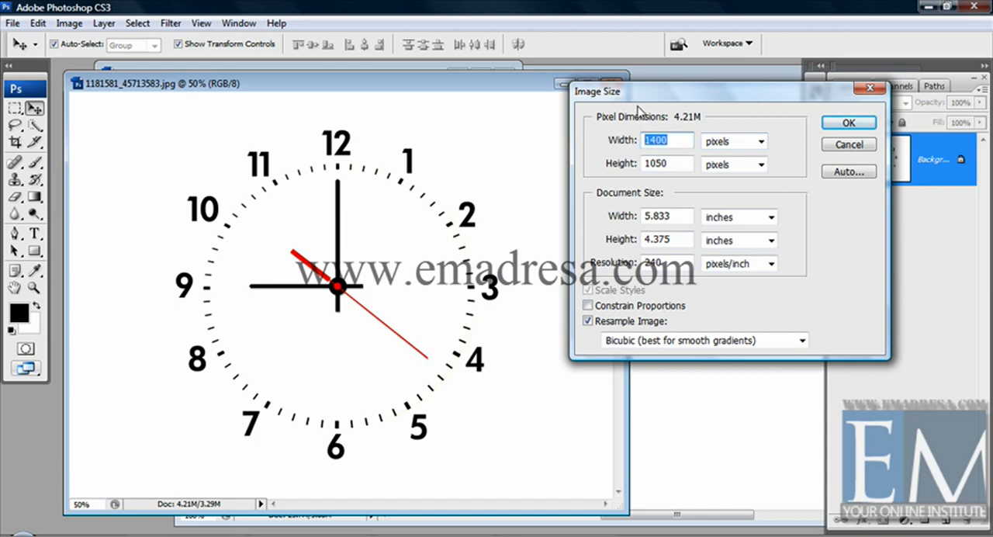
{"action": "type", "text": "400"}
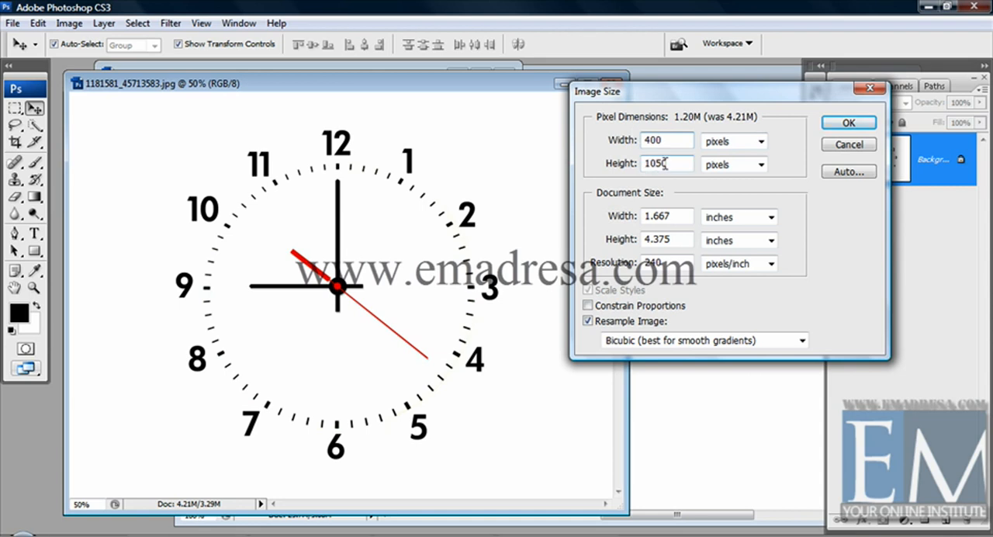
{"action": "left_click", "coordinate": [844, 124]}
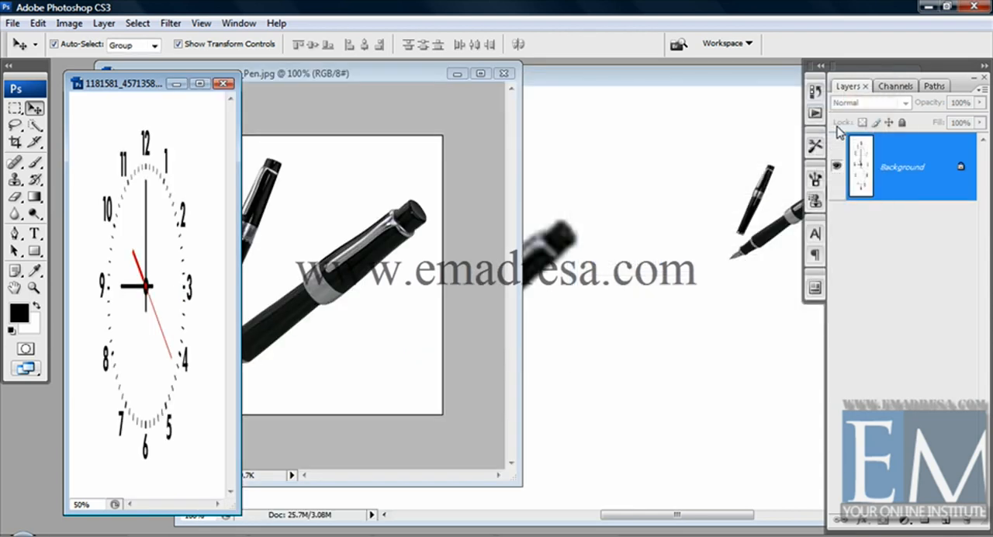
{"action": "left_click_drag", "start_coordinate": [147, 85], "coordinate": [195, 73]}
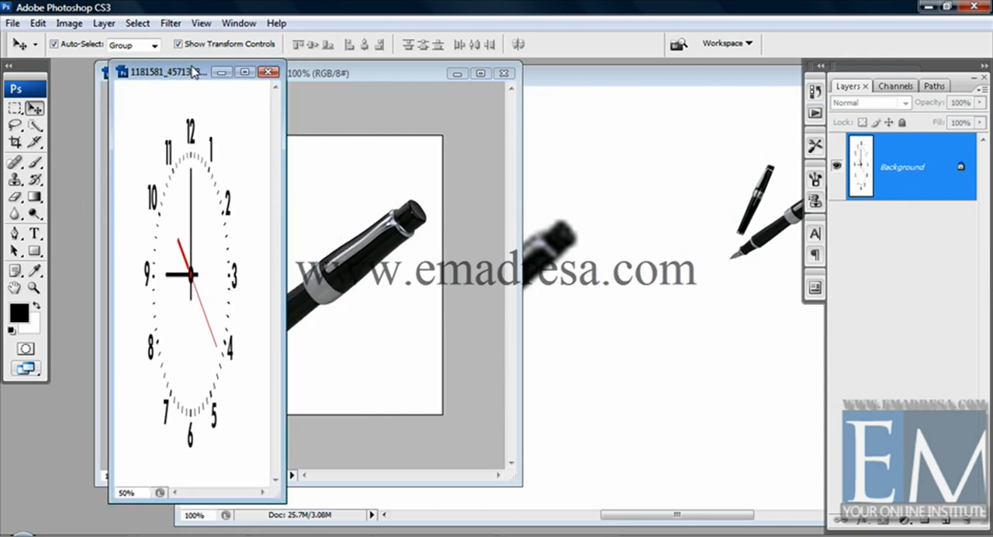
{"action": "double_click", "coordinate": [193, 70]}
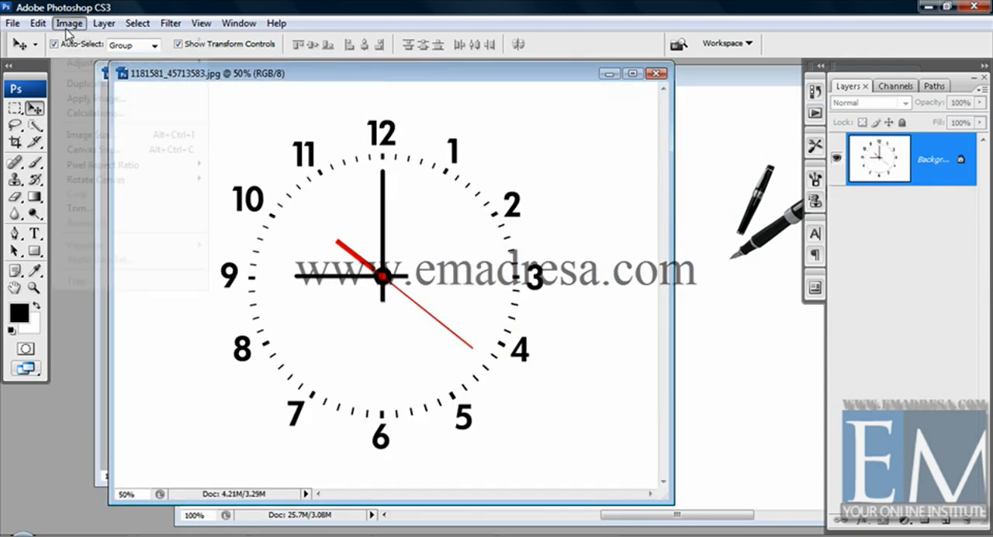
Step: Turn Constrain Proportions back on for the clock image and resize it to 300 pixels wide
{"action": "left_click", "coordinate": [68, 22]}
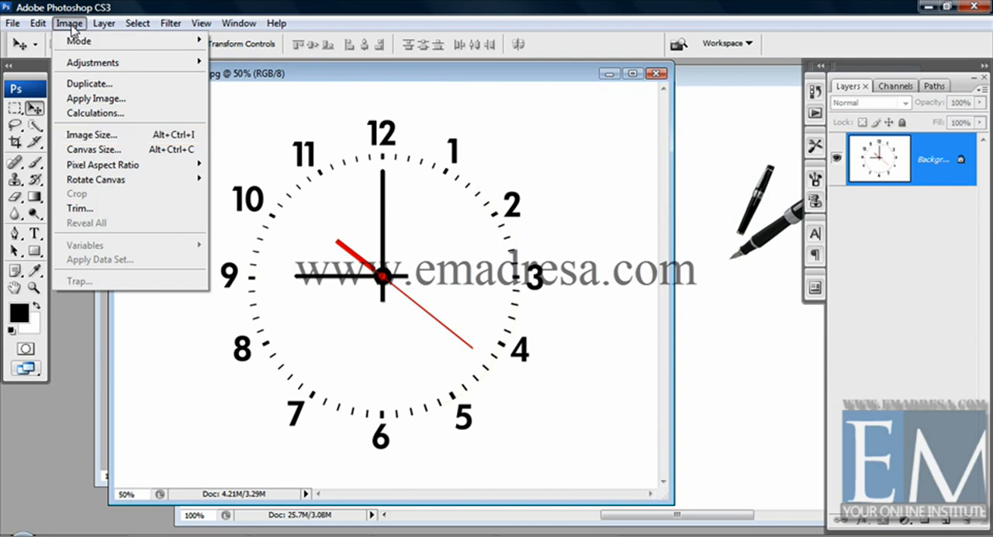
{"action": "left_click", "coordinate": [91, 136]}
{"action": "left_click_drag", "start_coordinate": [680, 95], "coordinate": [780, 97]}
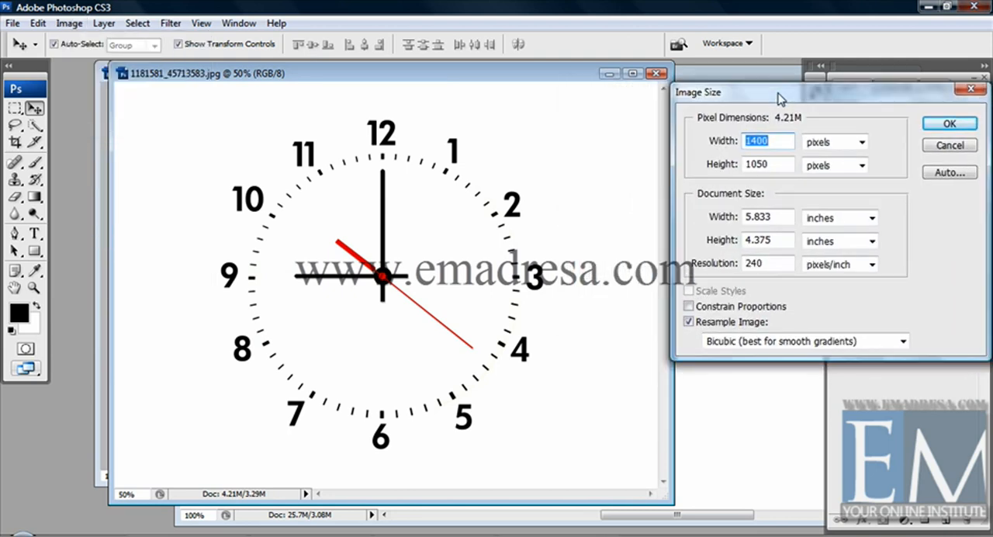
{"action": "left_click", "coordinate": [688, 308]}
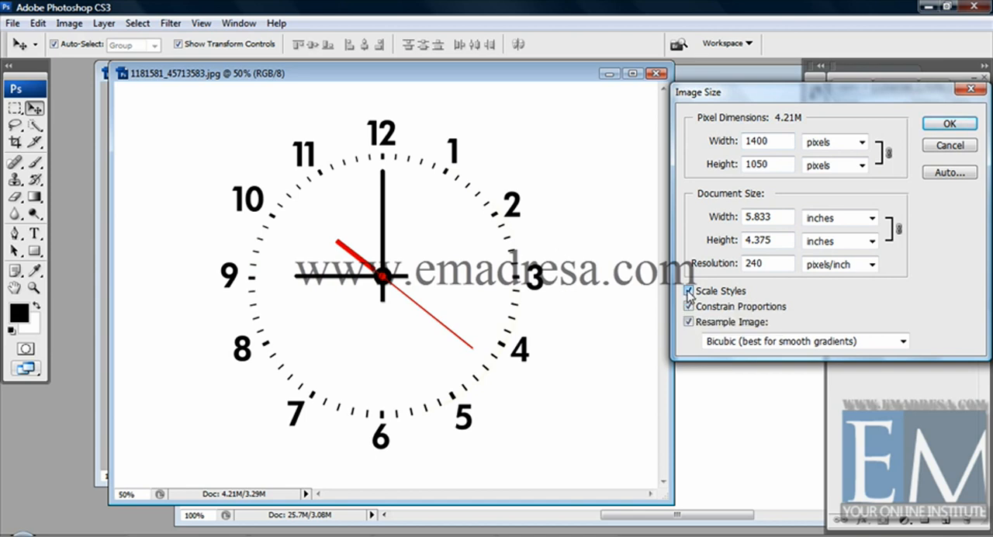
{"action": "double_click", "coordinate": [778, 140]}
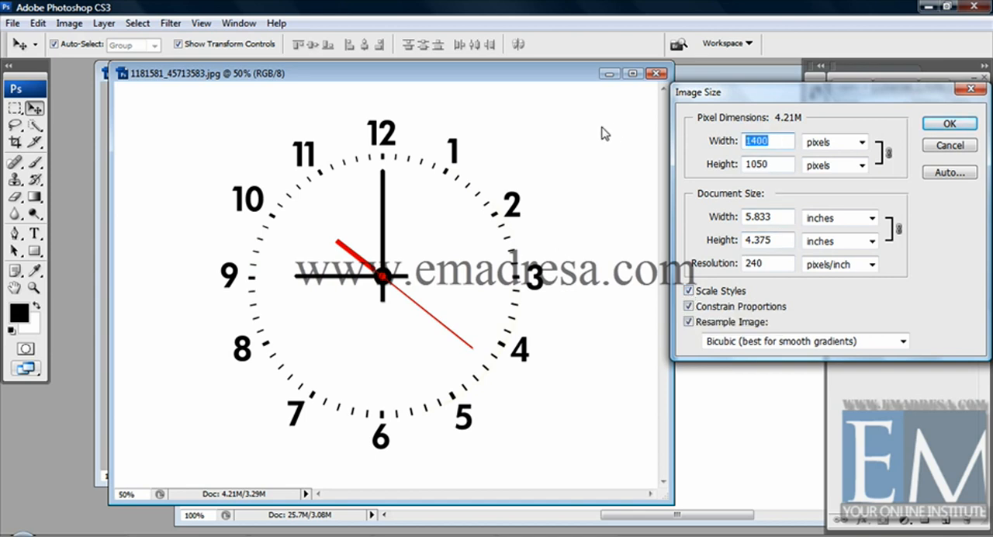
{"action": "type", "text": "300"}
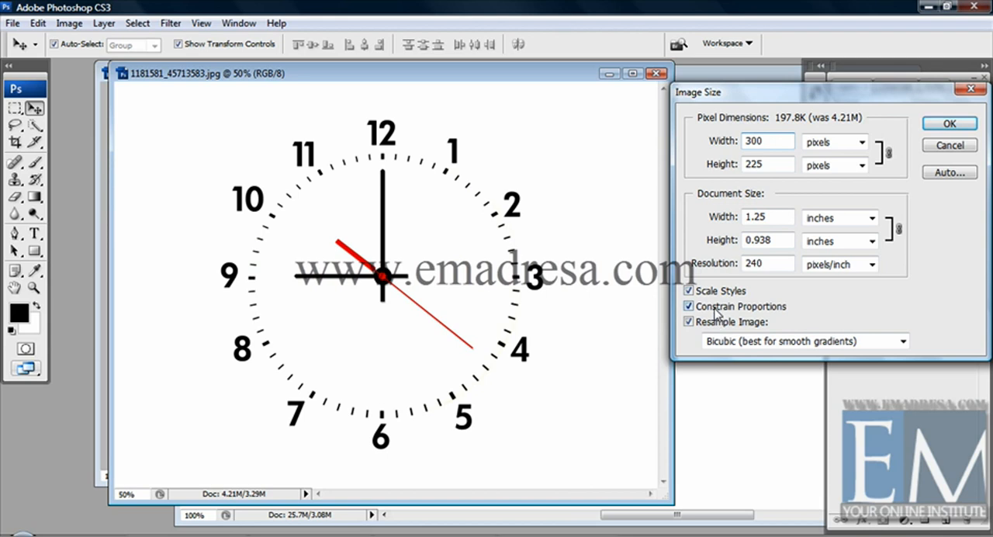
{"action": "left_click", "coordinate": [938, 126]}
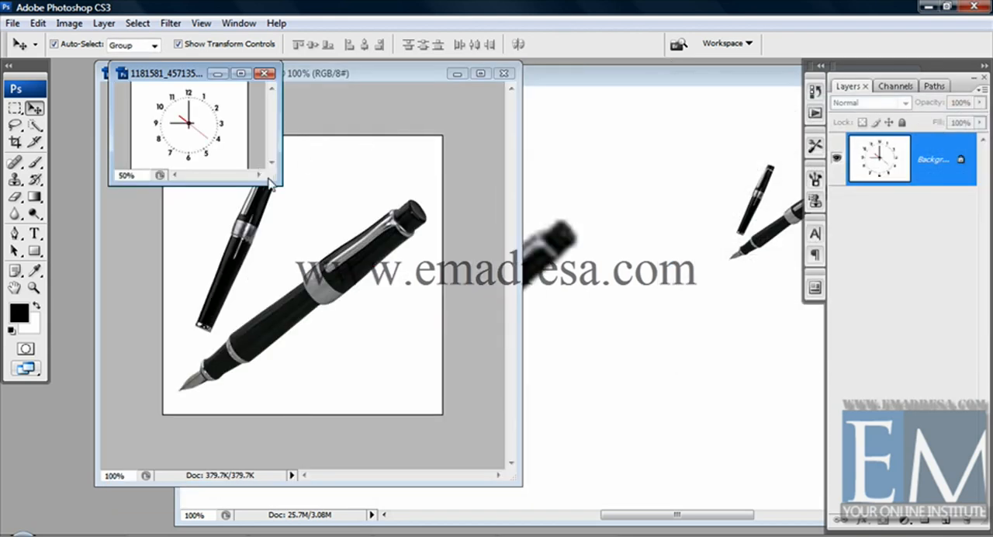
Step: Copy the resized clock into the Untitled-1 document, placing it below and beside the large pens, and select the large pens layer
{"action": "left_click_drag", "start_coordinate": [273, 176], "coordinate": [400, 299]}
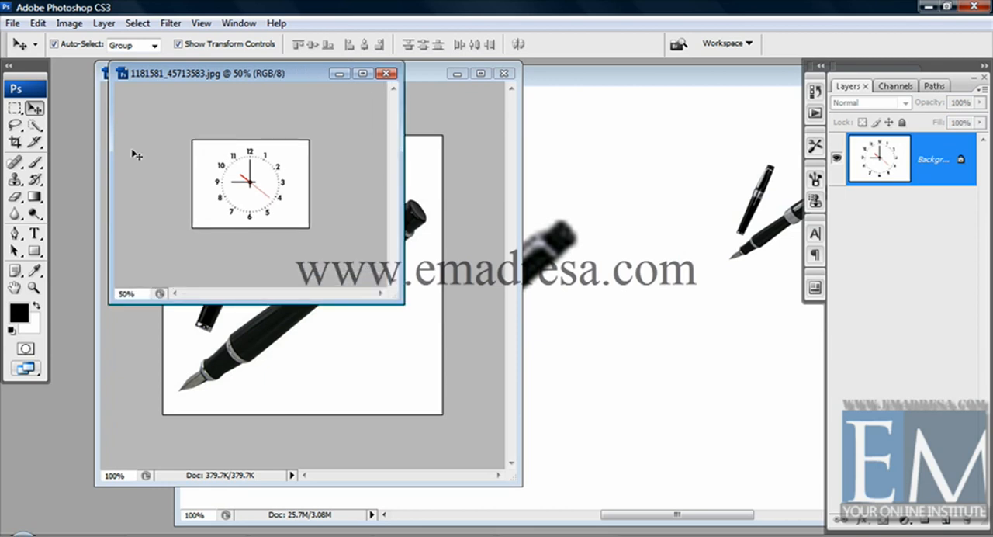
{"action": "left_click_drag", "start_coordinate": [246, 182], "coordinate": [662, 384]}
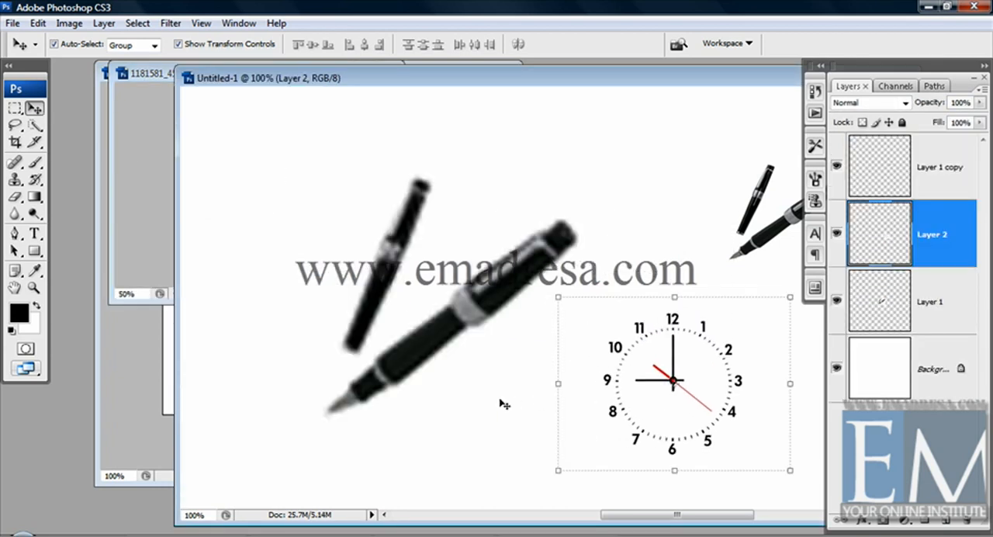
{"action": "left_click", "coordinate": [503, 404]}
{"action": "left_click", "coordinate": [671, 396]}
{"action": "left_click", "coordinate": [445, 395]}
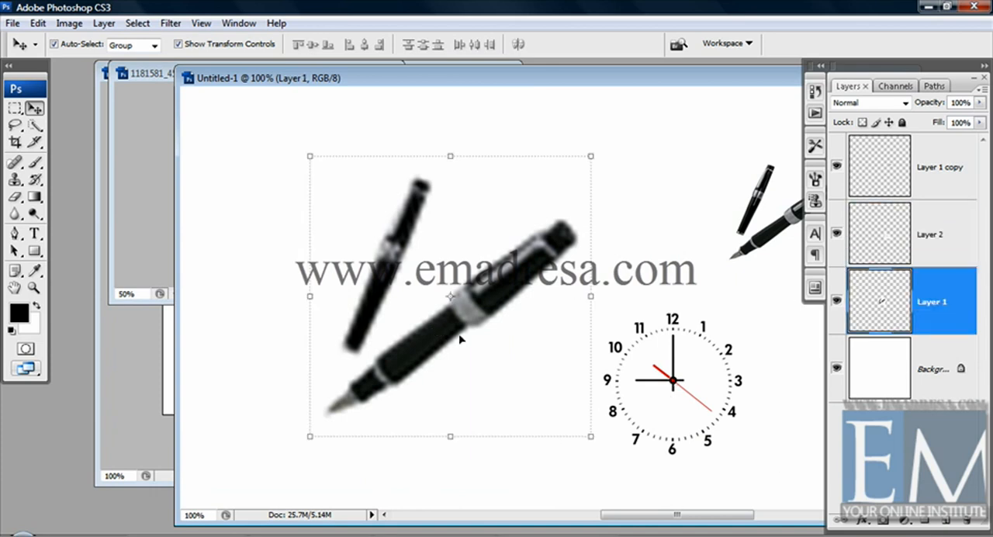
Step: Reopen the clock image's size settings, examine its pixel dimensions and document size, and leave them without changes
{"action": "left_click", "coordinate": [122, 74]}
{"action": "left_click", "coordinate": [71, 24]}
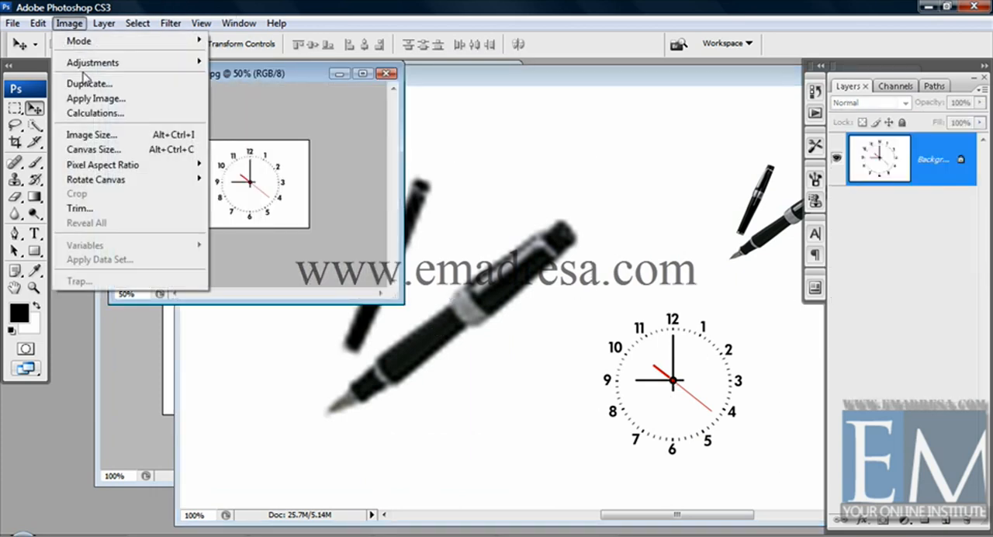
{"action": "left_click", "coordinate": [107, 137]}
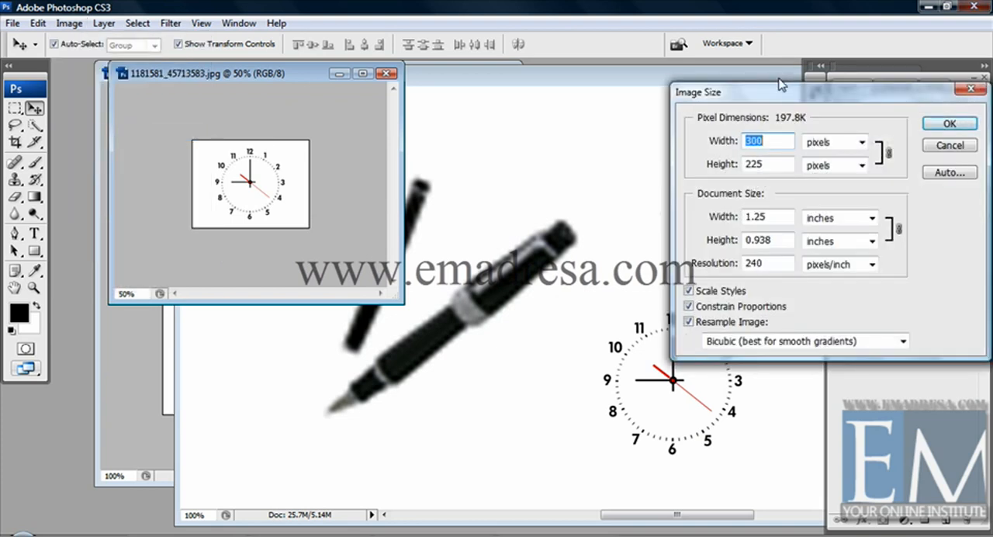
{"action": "left_click_drag", "start_coordinate": [780, 84], "coordinate": [550, 87]}
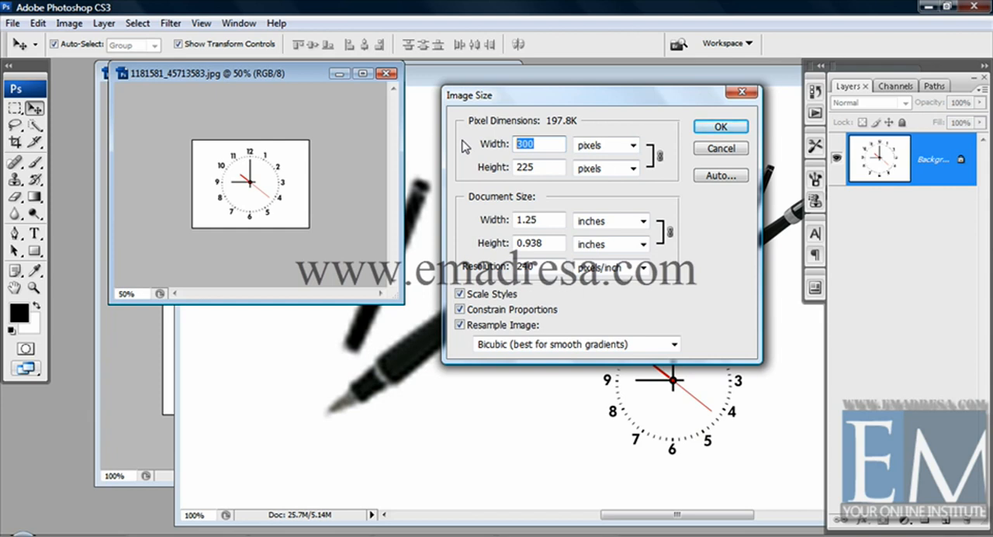
{"action": "left_click", "coordinate": [729, 151]}
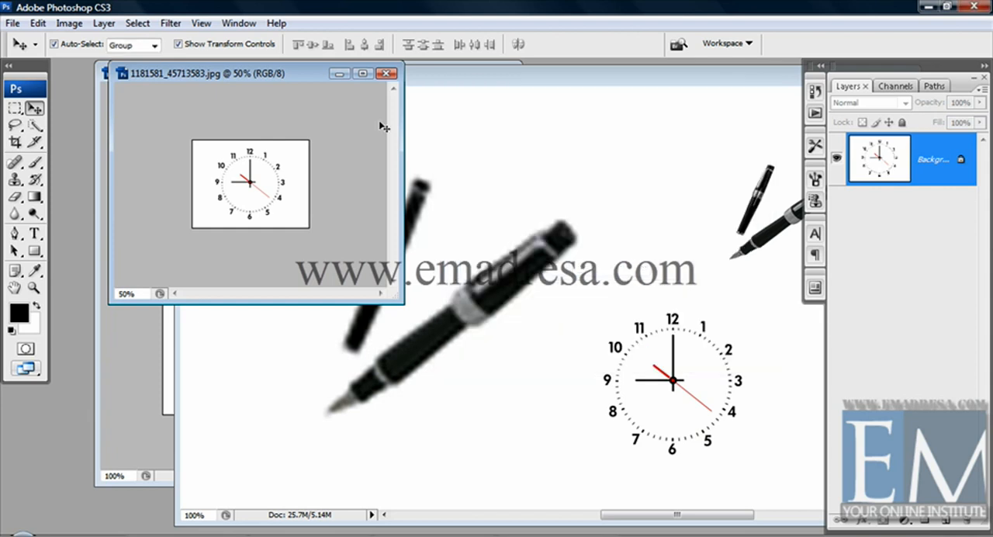
Step: Close the clock image and the Untitled-1 document without saving, and reposition and widen the fountain pen image's window
{"action": "left_click", "coordinate": [387, 74]}
{"action": "left_click", "coordinate": [465, 291]}
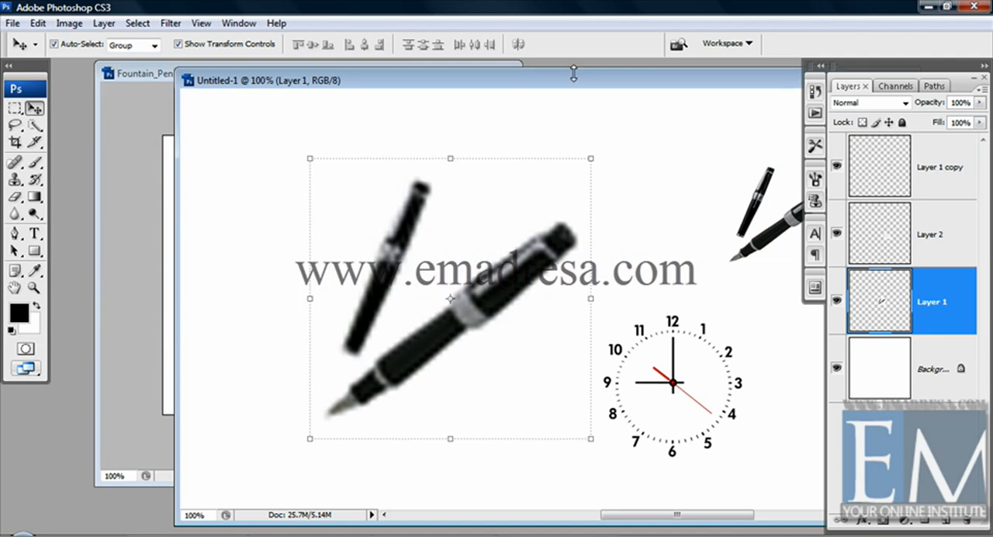
{"action": "left_click_drag", "start_coordinate": [564, 81], "coordinate": [390, 87]}
{"action": "left_click", "coordinate": [728, 86]}
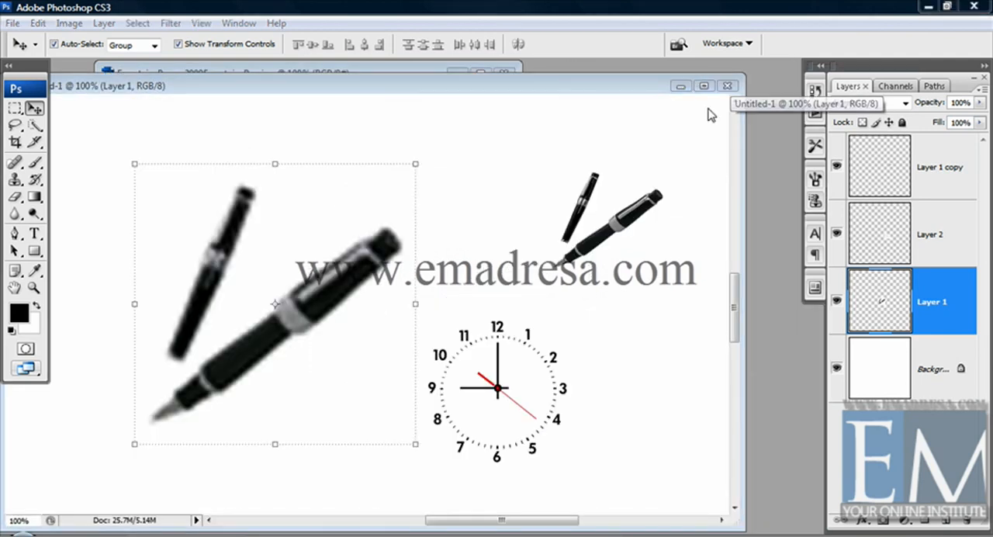
{"action": "left_click", "coordinate": [463, 286]}
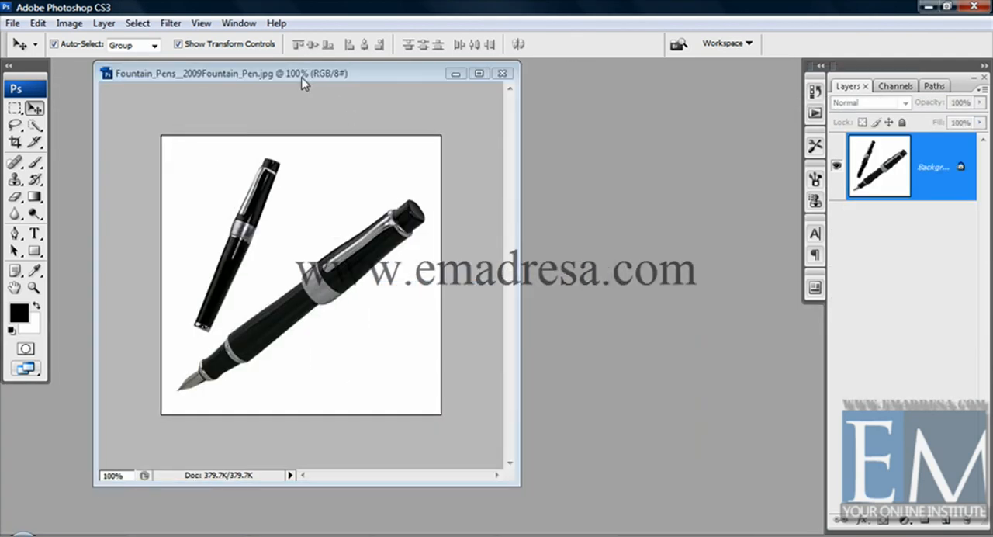
{"action": "left_click_drag", "start_coordinate": [303, 83], "coordinate": [271, 82]}
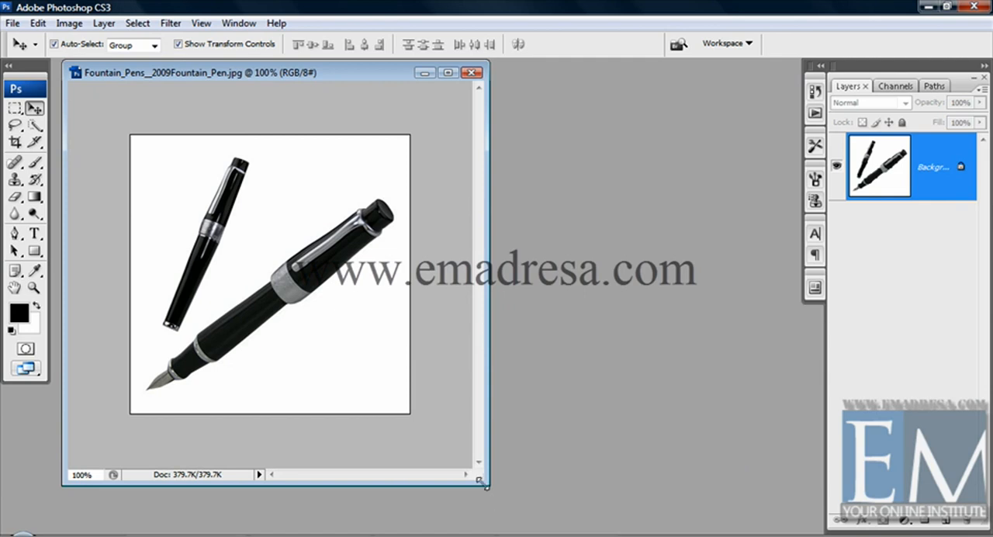
{"action": "left_click_drag", "start_coordinate": [481, 481], "coordinate": [521, 481]}
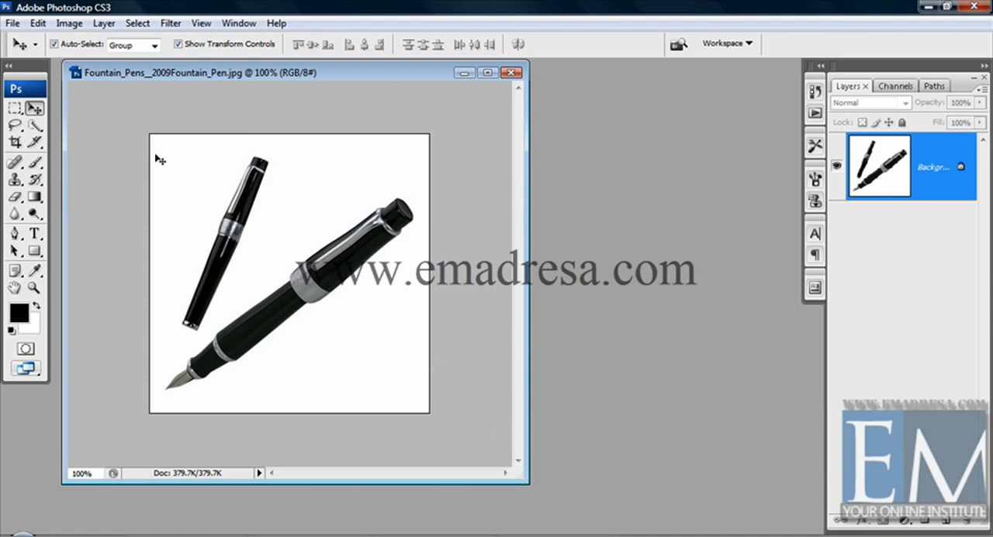
{"action": "left_click", "coordinate": [69, 24]}
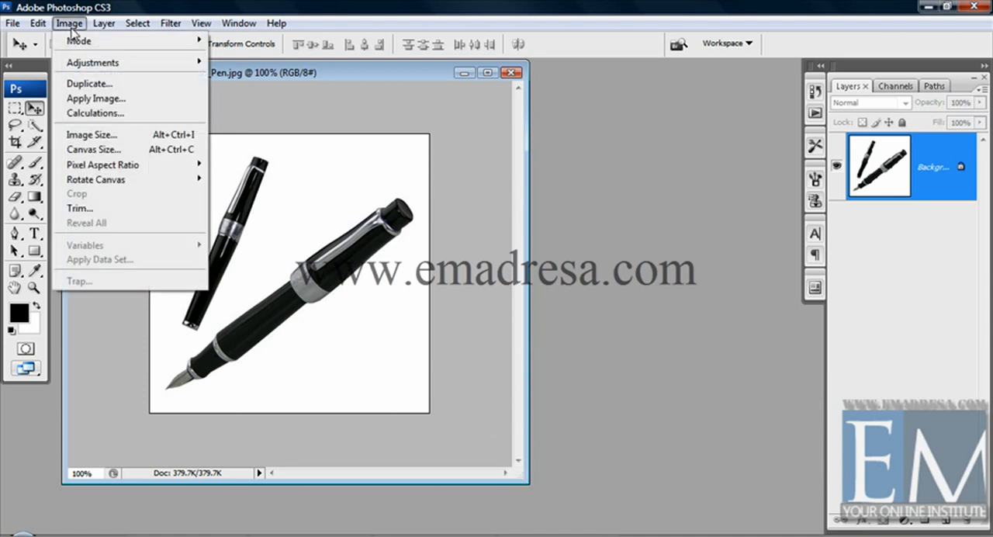
{"action": "mouse_move", "coordinate": [75, 186]}
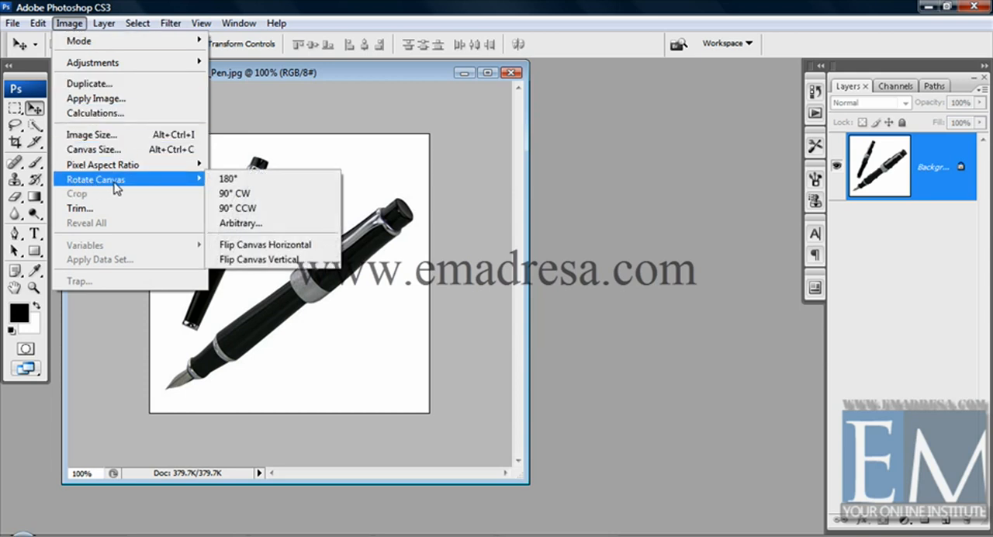
{"action": "left_click", "coordinate": [279, 79]}
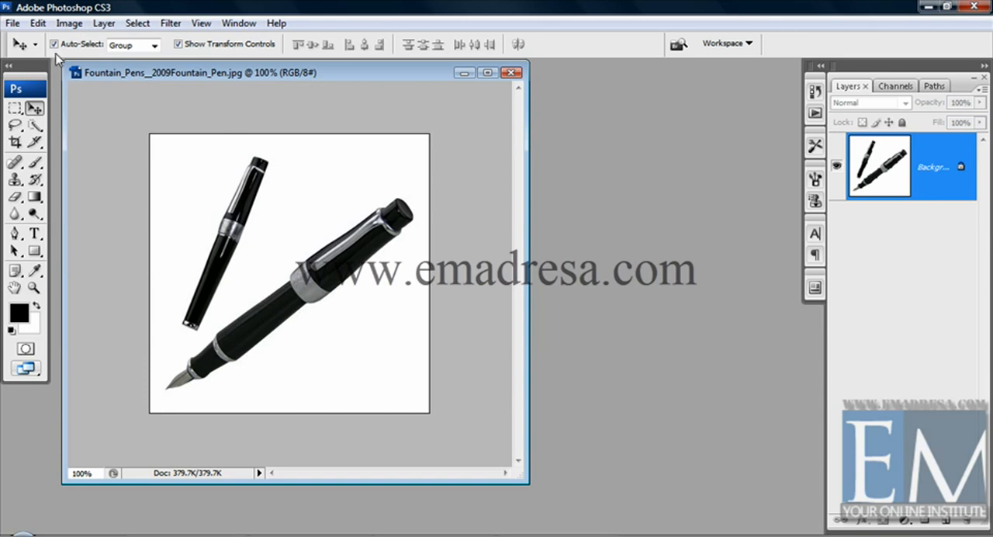
Step: Create a new blank document 3000 pixels wide and 3000 pixels high
{"action": "left_click", "coordinate": [13, 24]}
{"action": "left_click", "coordinate": [23, 41]}
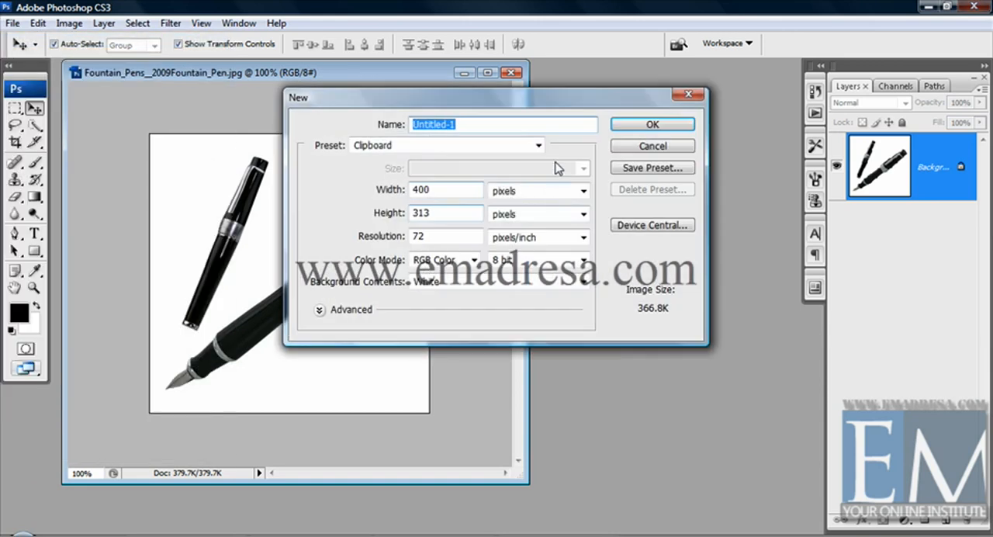
{"action": "double_click", "coordinate": [438, 188]}
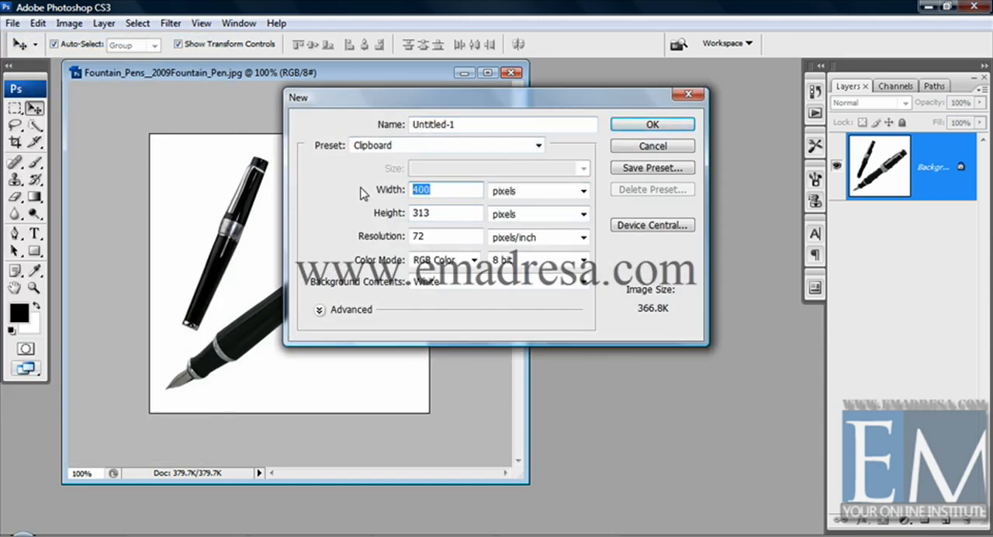
{"action": "type", "text": "3000"}
{"action": "key", "text": "Tab"}
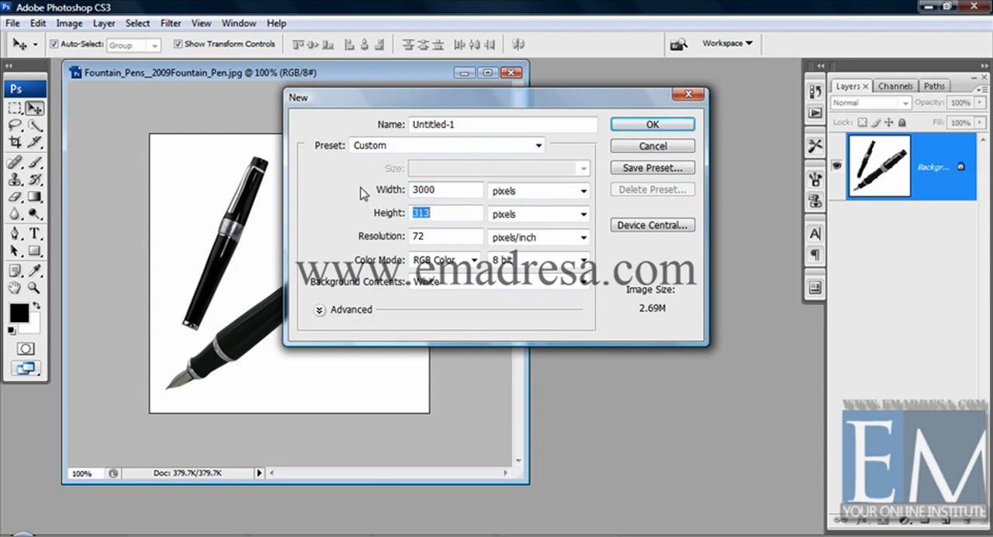
{"action": "type", "text": "3000"}
{"action": "key", "text": "Return"}
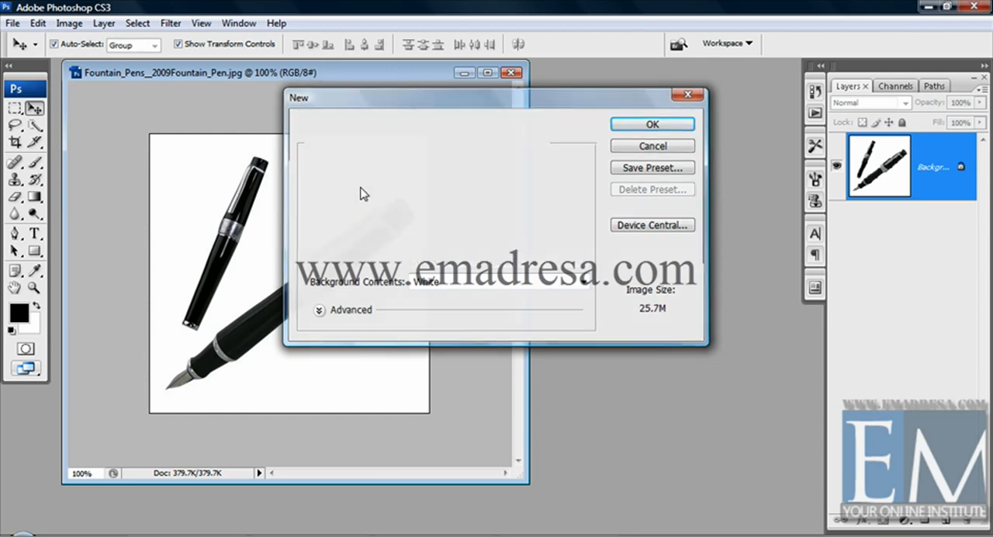
Step: Show the new document at actual pixels in an enlarged window and copy the fountain pen image into it as a layer
{"action": "left_click", "coordinate": [33, 288]}
{"action": "left_click", "coordinate": [300, 43]}
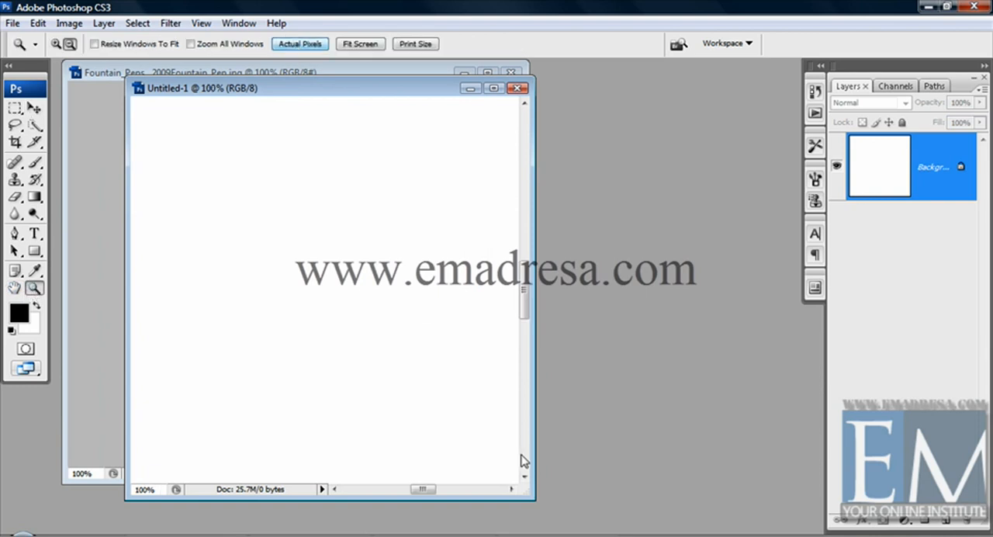
{"action": "left_click_drag", "start_coordinate": [532, 497], "coordinate": [807, 530]}
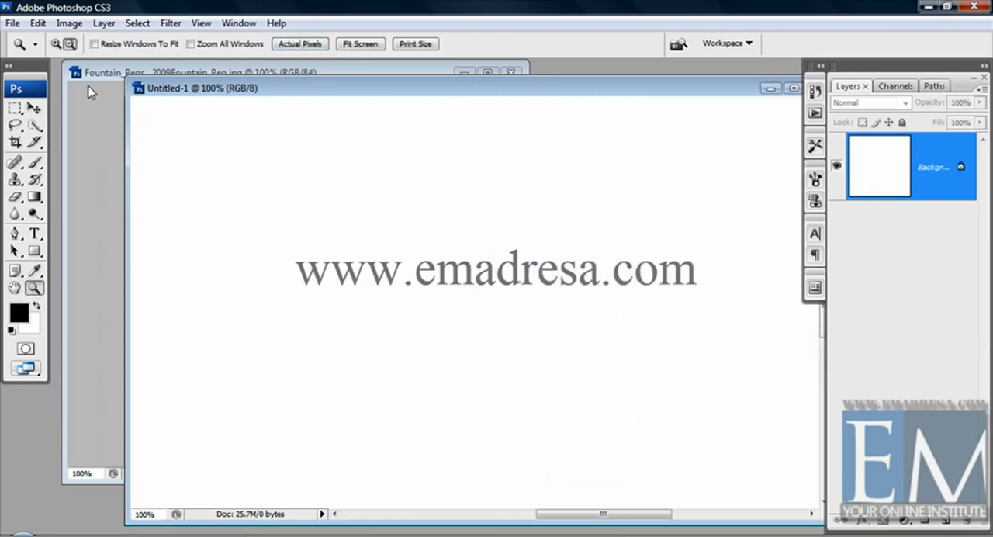
{"action": "left_click", "coordinate": [90, 74]}
{"action": "key", "text": "v"}
{"action": "left_click_drag", "start_coordinate": [264, 234], "coordinate": [510, 287]}
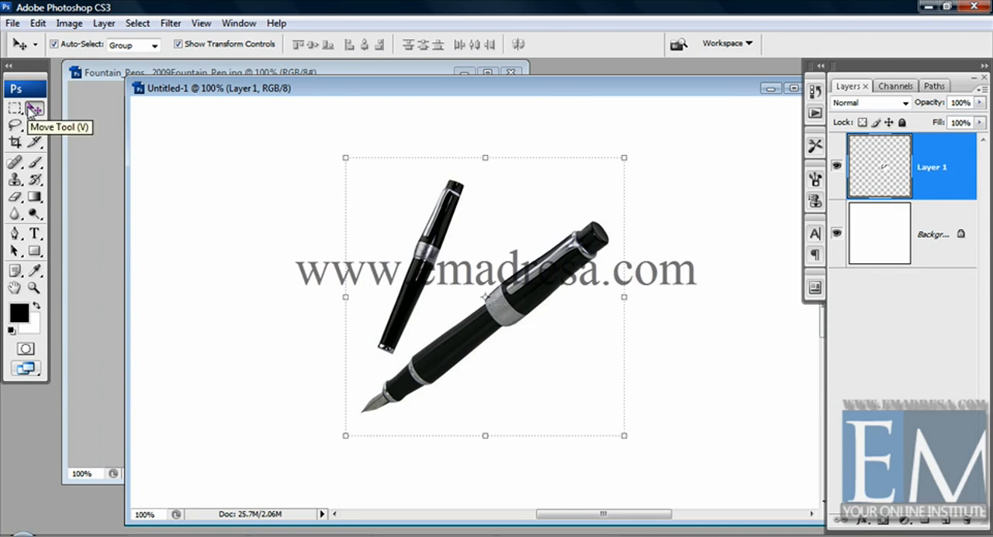
Step: Rotate the pen layer 45° clockwise in the Untitled-1 document and apply the transformation
{"action": "left_click", "coordinate": [637, 149]}
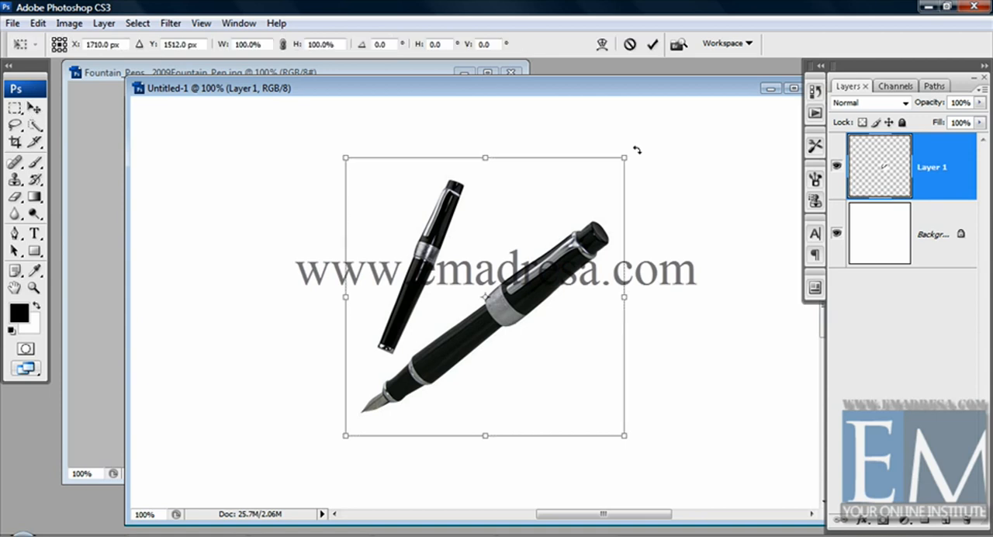
{"action": "left_click_drag", "start_coordinate": [636, 150], "coordinate": [536, 259]}
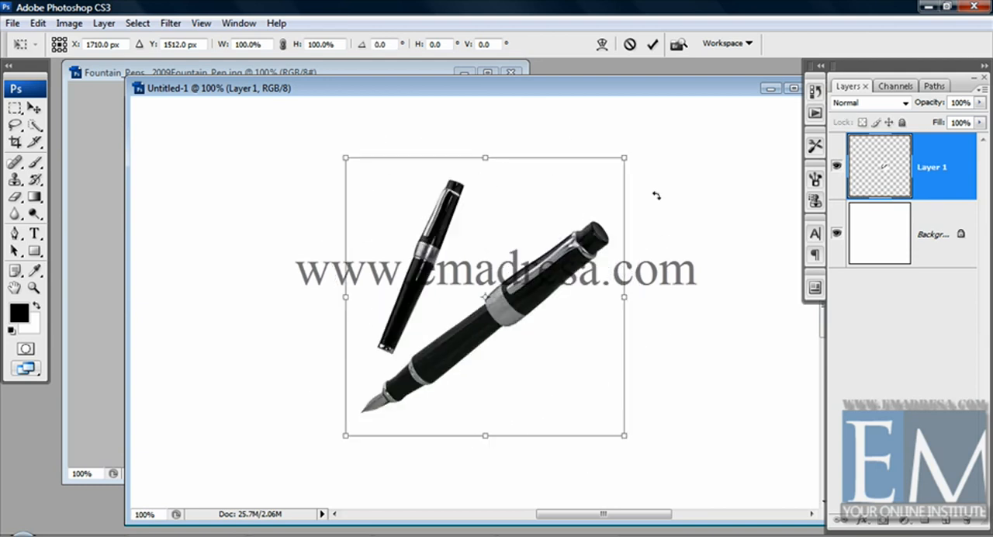
{"action": "left_click_drag", "start_coordinate": [653, 162], "coordinate": [705, 288]}
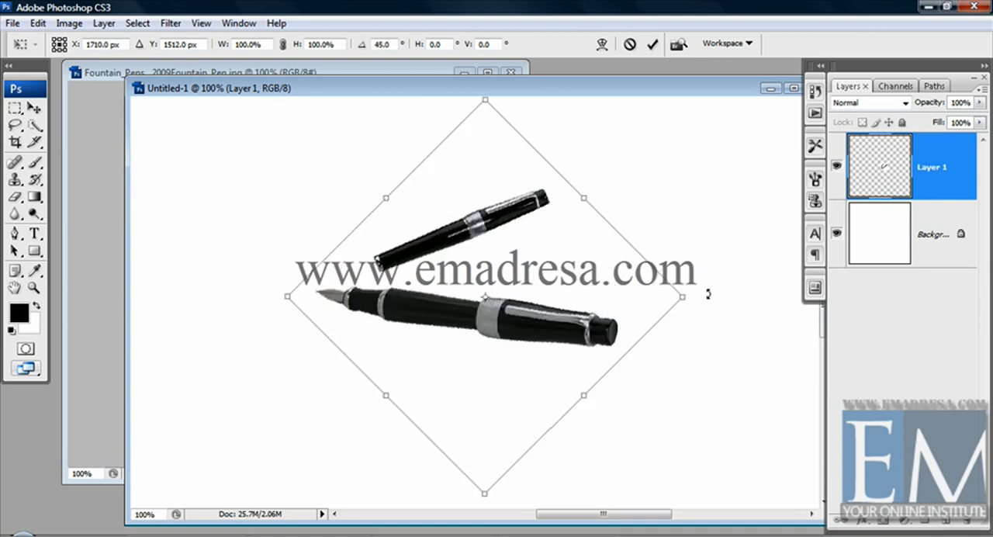
{"action": "key", "text": "Return"}
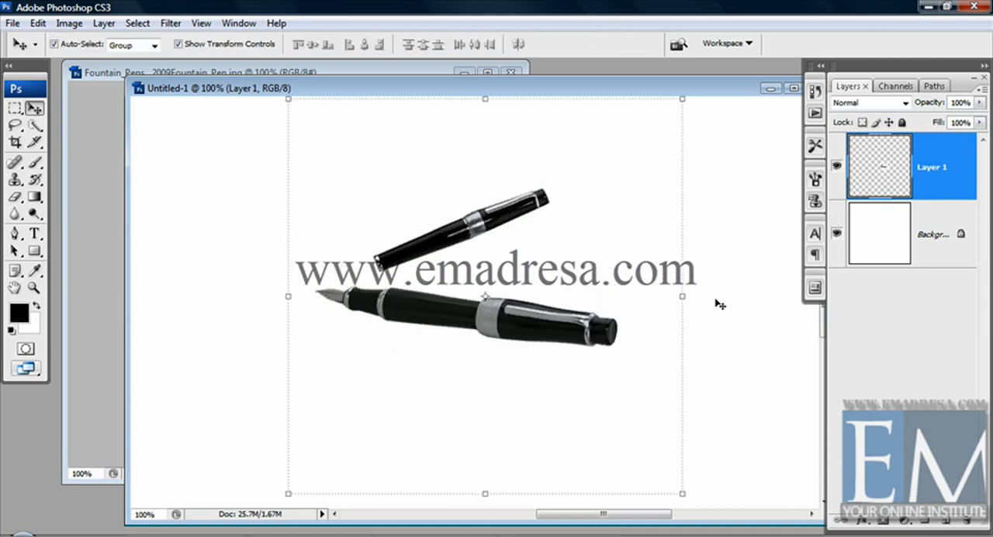
Step: Reselect the pen layer, rotate it until the nib points up and to the right, apply it, and shift the layer slightly downward
{"action": "left_click", "coordinate": [715, 301]}
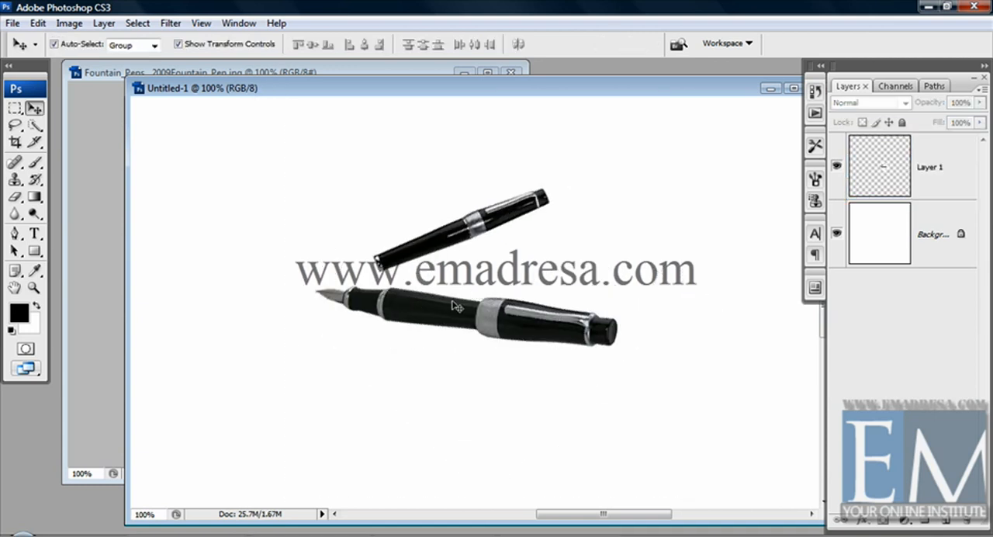
{"action": "left_click", "coordinate": [498, 317]}
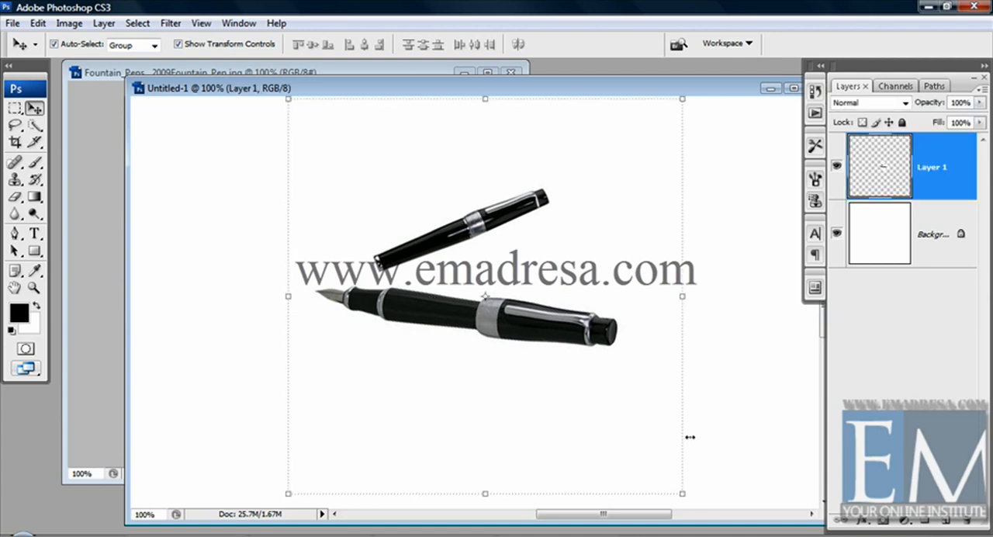
{"action": "left_click_drag", "start_coordinate": [695, 494], "coordinate": [395, 310]}
{"action": "key", "text": "Return"}
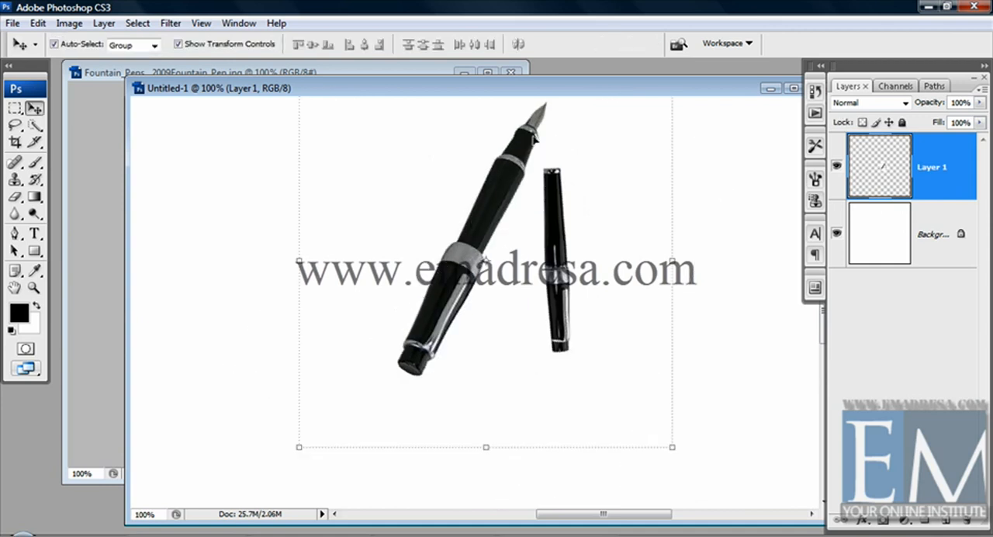
{"action": "key", "text": "shift+Down"}
{"action": "key", "text": "shift+Down"}
{"action": "key", "text": "shift+Down"}
{"action": "key", "text": "shift+Down"}
{"action": "key", "text": "shift+Down"}
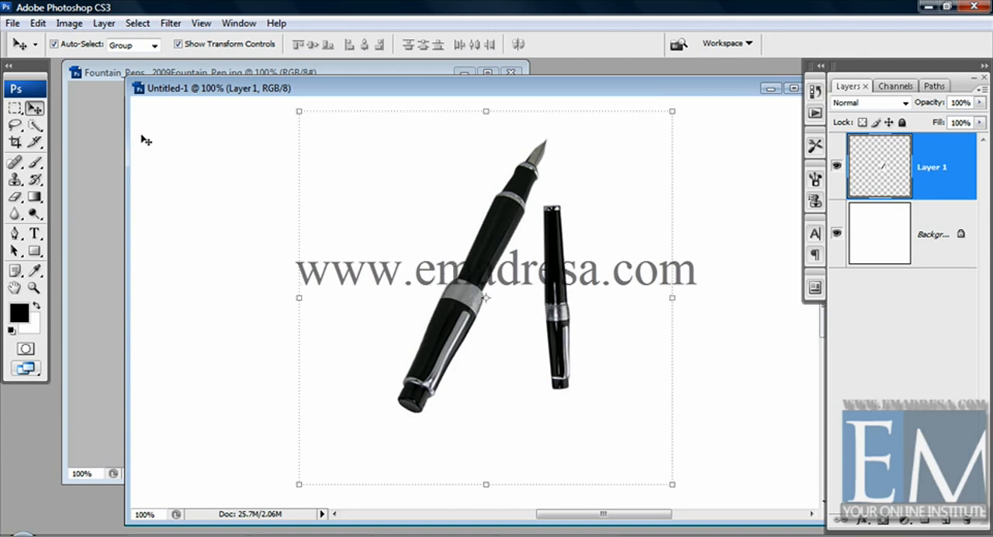
{"action": "left_click_drag", "start_coordinate": [452, 307], "coordinate": [452, 306]}
Step: Try flipping the pen layer horizontally and vertically, and rotating it 180°
{"action": "left_click", "coordinate": [37, 25]}
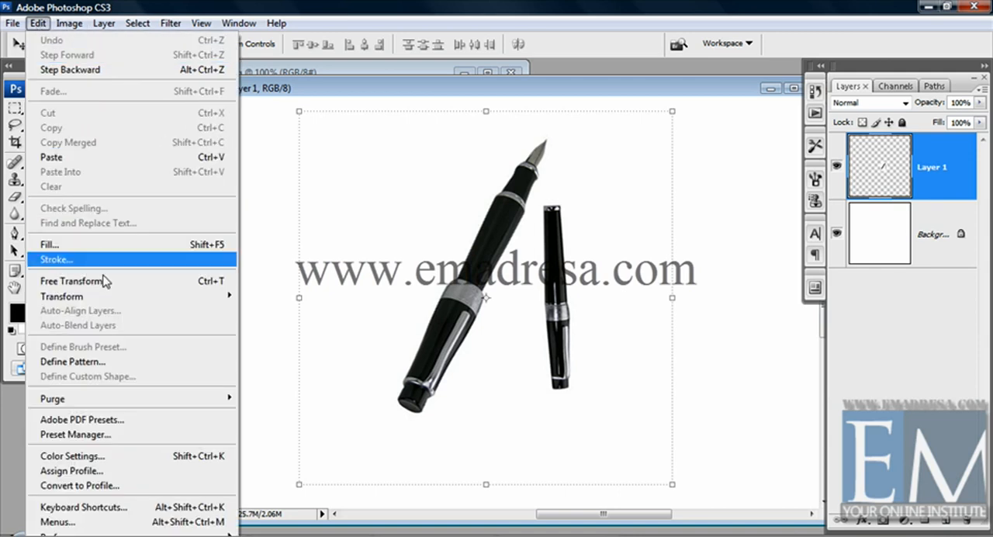
{"action": "mouse_move", "coordinate": [140, 298]}
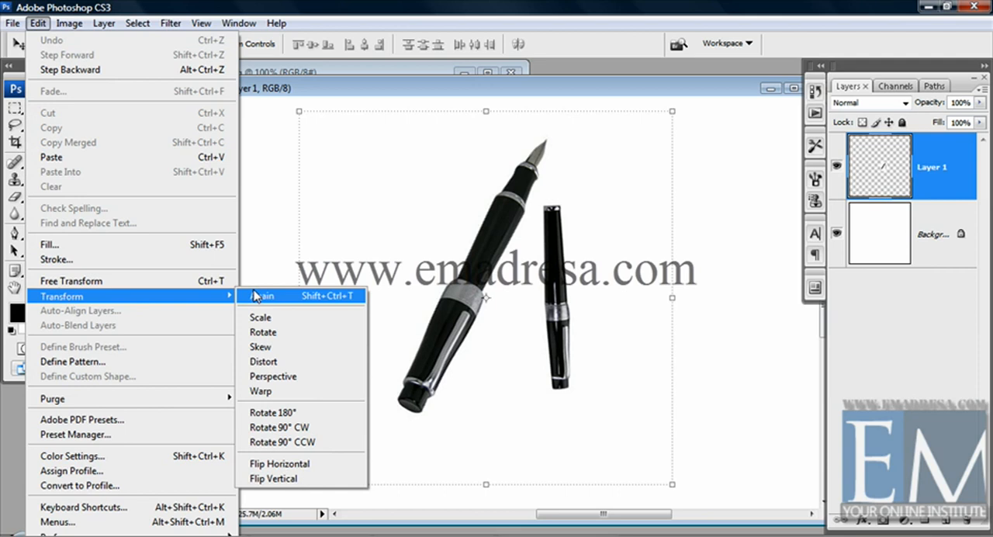
{"action": "left_click", "coordinate": [307, 464]}
{"action": "left_click", "coordinate": [38, 23]}
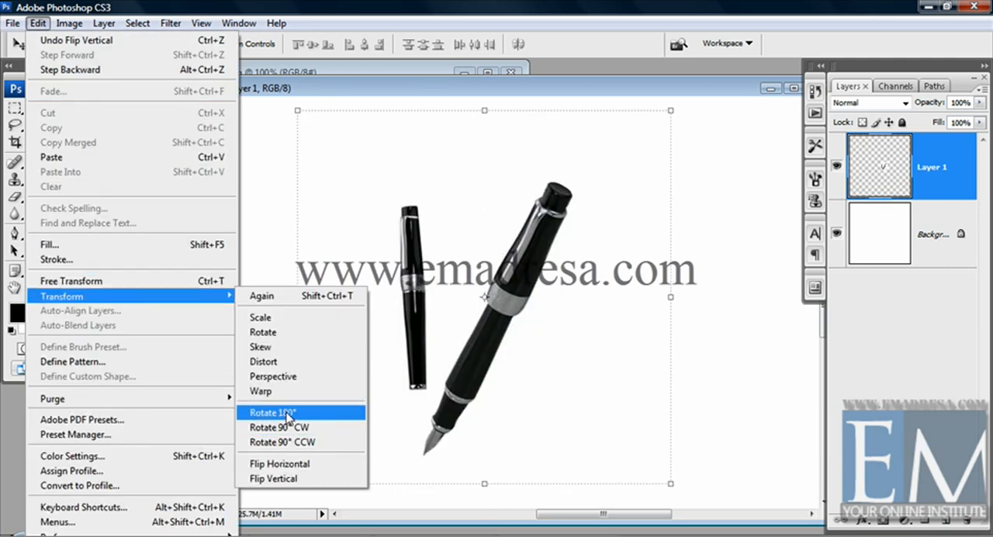
{"action": "left_click", "coordinate": [284, 411]}
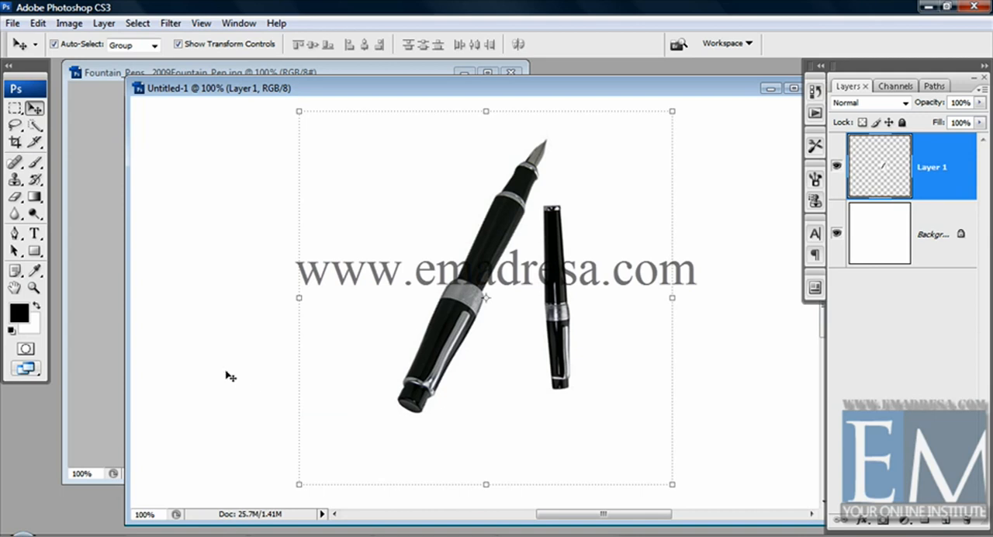
{"action": "left_click", "coordinate": [38, 22]}
{"action": "mouse_move", "coordinate": [140, 307]}
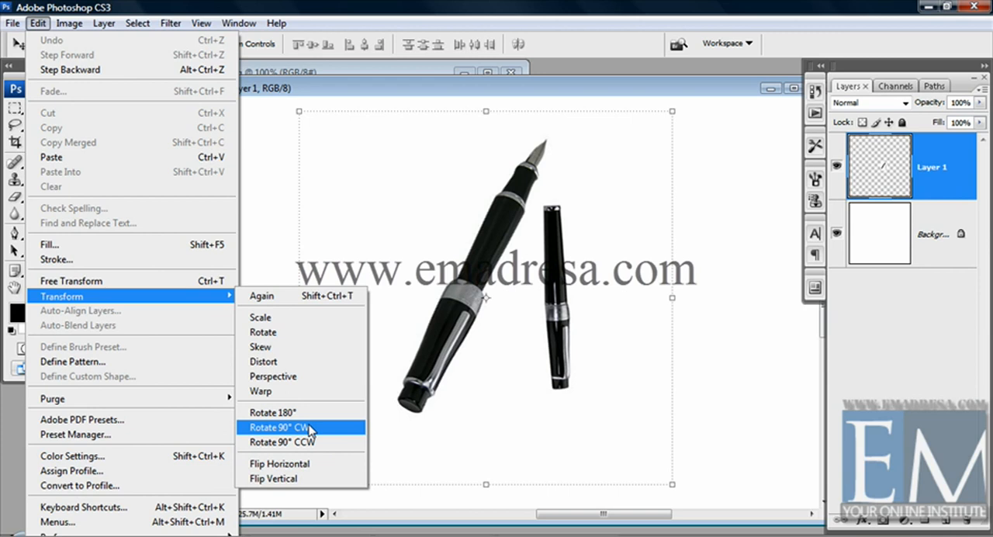
{"action": "left_click", "coordinate": [458, 178]}
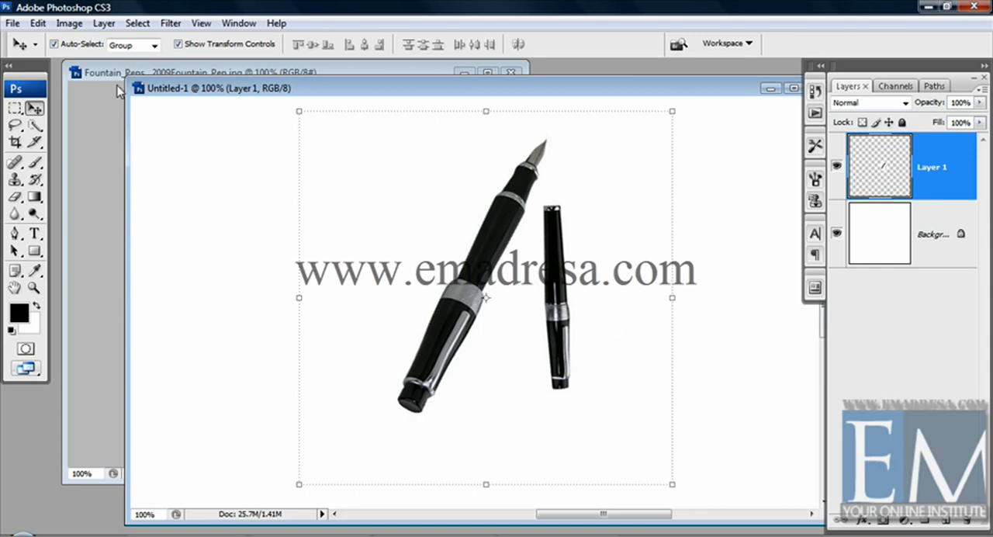
{"action": "left_click", "coordinate": [68, 24]}
{"action": "mouse_move", "coordinate": [97, 297]}
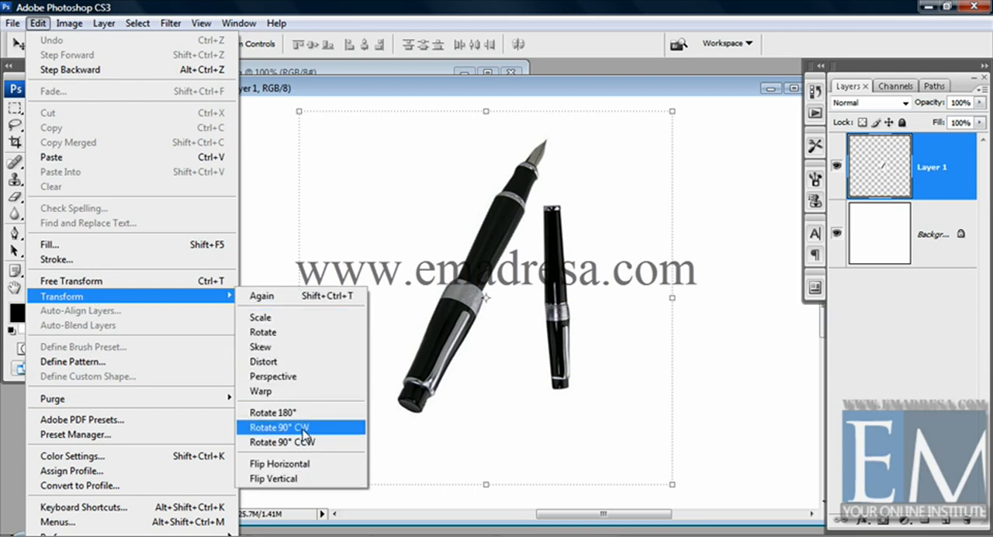
{"action": "left_click", "coordinate": [494, 228]}
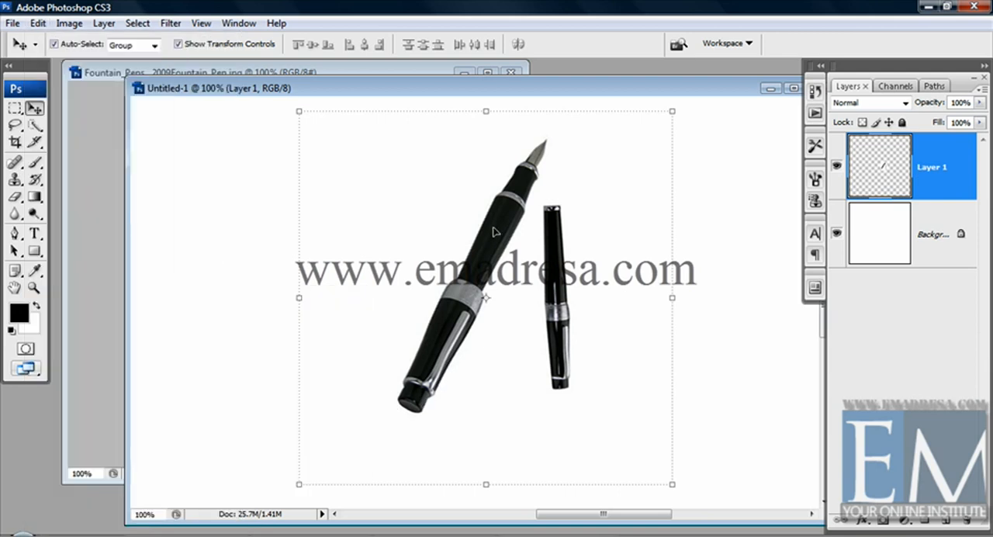
Step: Try rotating the pen layer 90° clockwise with the Transform command
{"action": "left_click", "coordinate": [37, 22]}
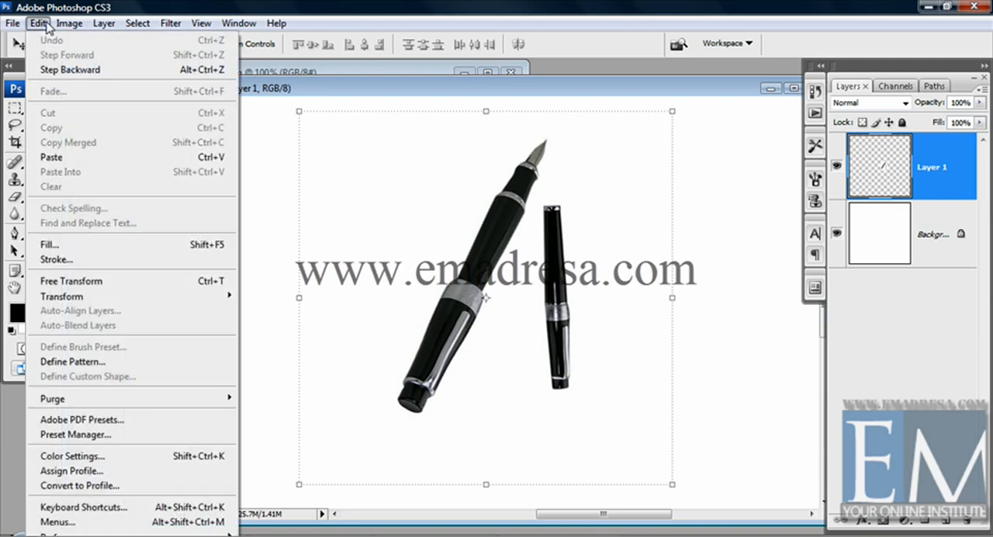
{"action": "mouse_move", "coordinate": [95, 303]}
{"action": "left_click", "coordinate": [287, 426]}
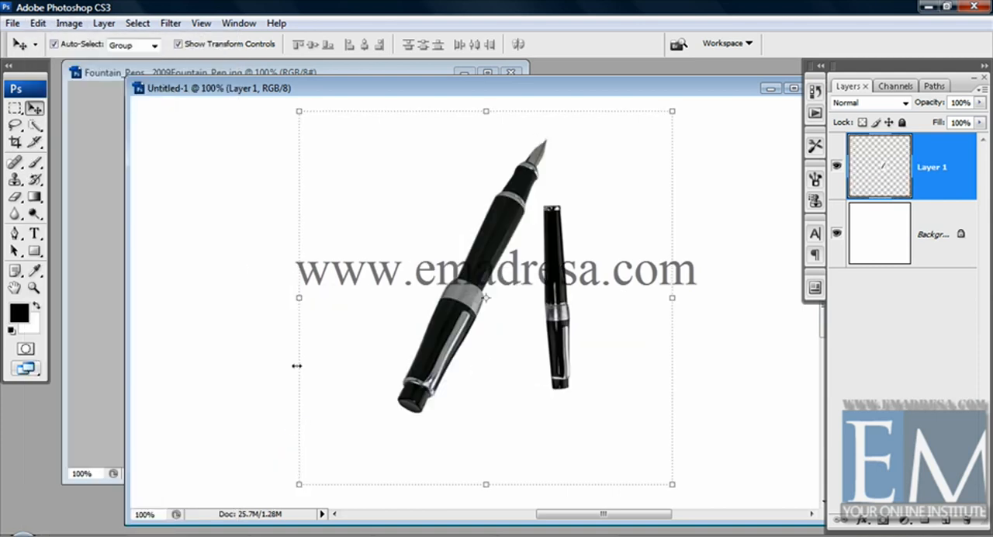
Step: Rotate the pen layer 90° counterclockwise with the Transform command
{"action": "left_click", "coordinate": [37, 22]}
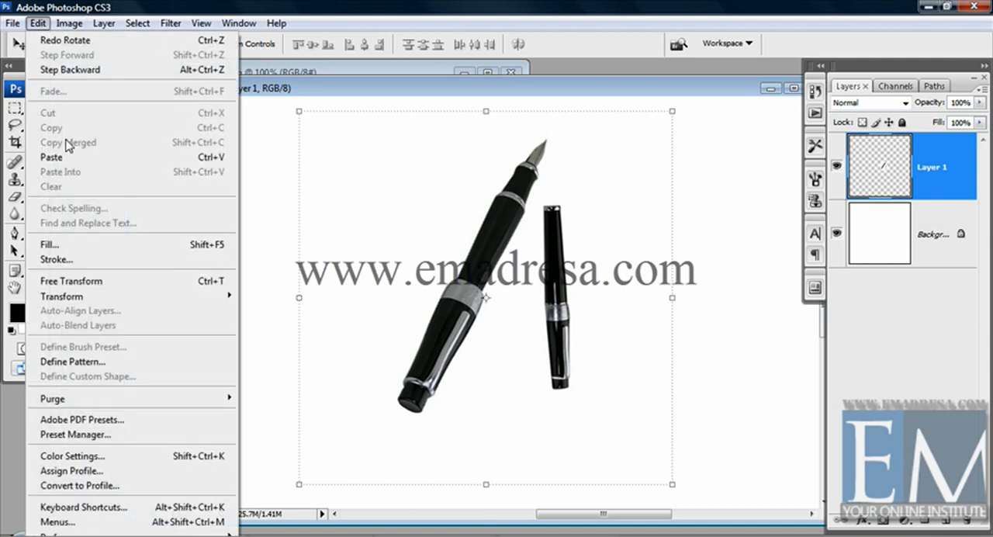
{"action": "mouse_move", "coordinate": [120, 298]}
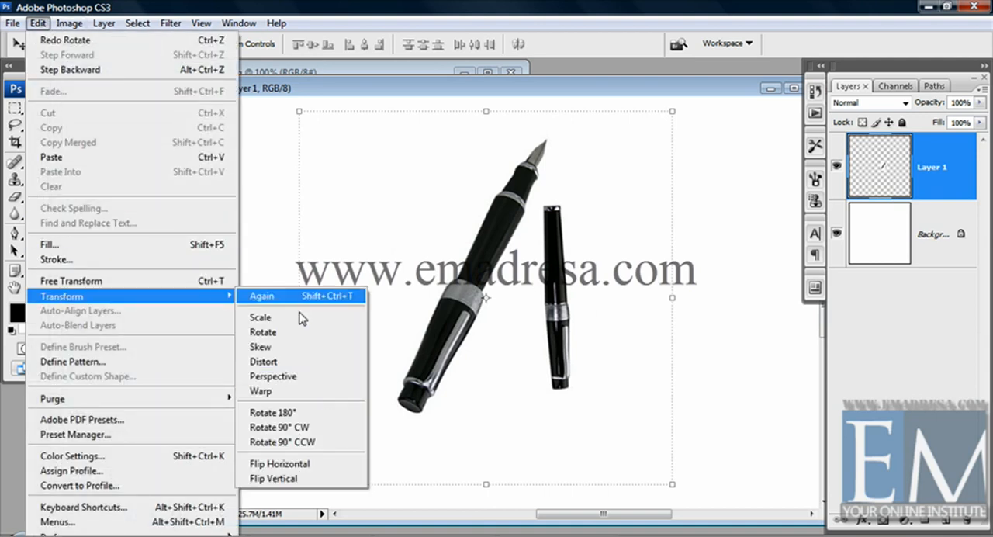
{"action": "left_click", "coordinate": [307, 441]}
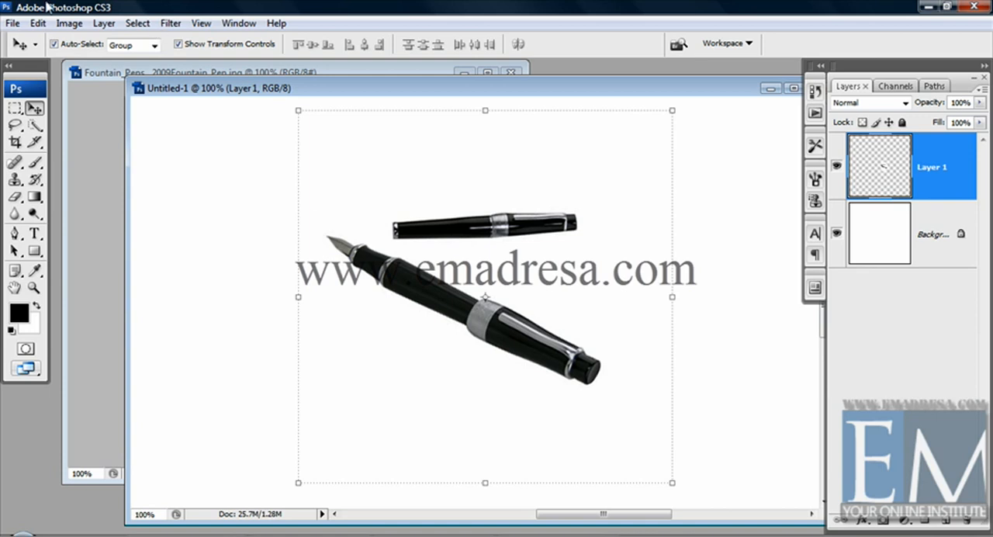
Step: Switch to the original fountain pen image and check whether the Transform commands are available for its background layer
{"action": "left_click", "coordinate": [86, 73]}
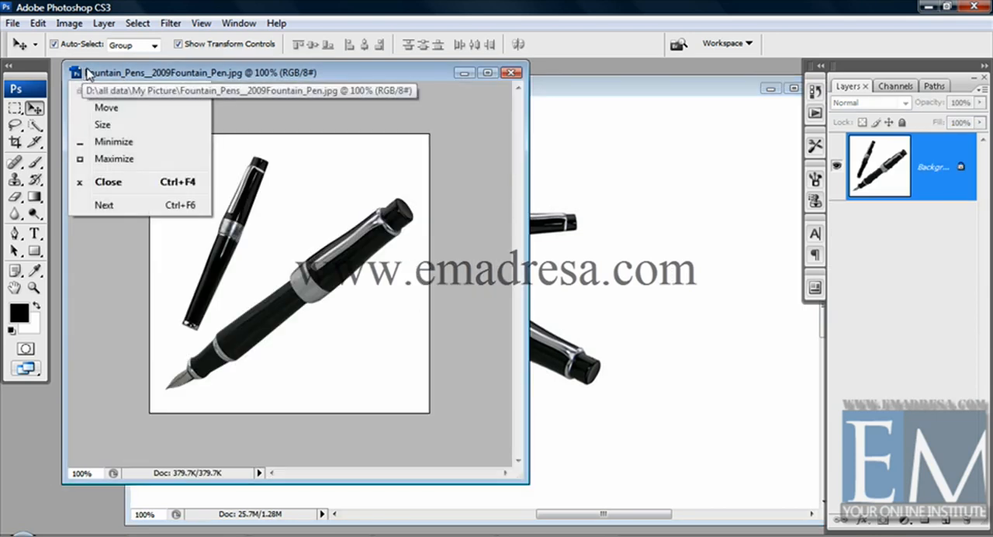
{"action": "left_click", "coordinate": [203, 73]}
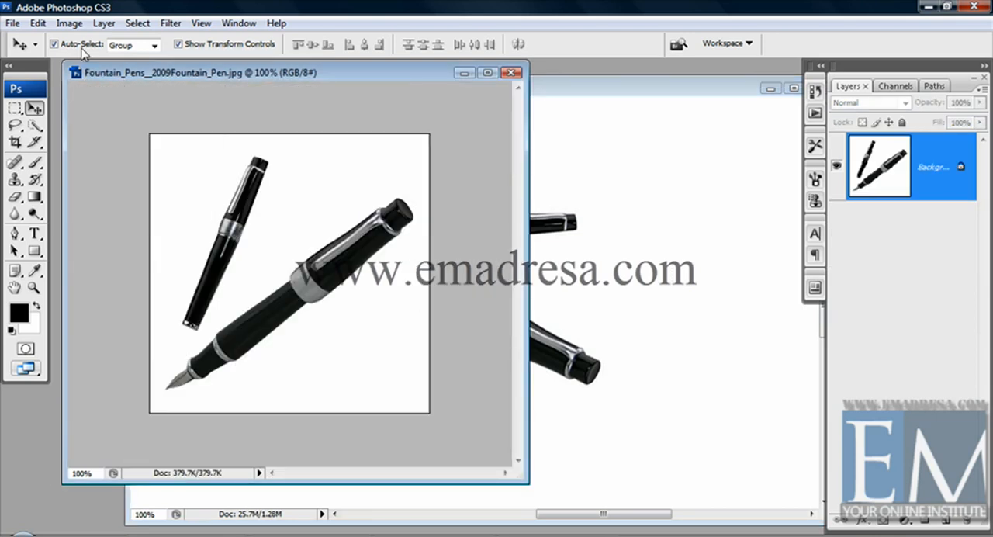
{"action": "left_click", "coordinate": [39, 23]}
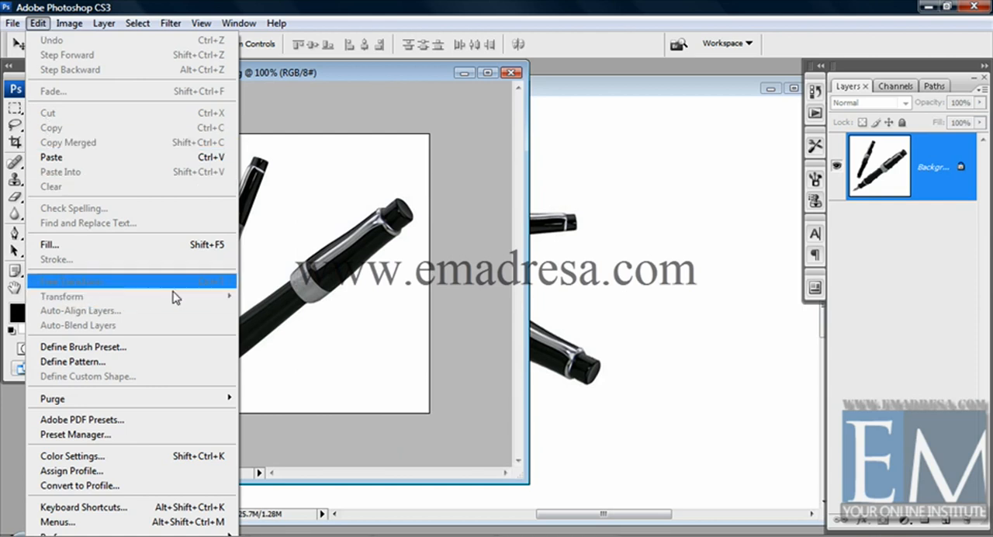
{"action": "left_click", "coordinate": [325, 75]}
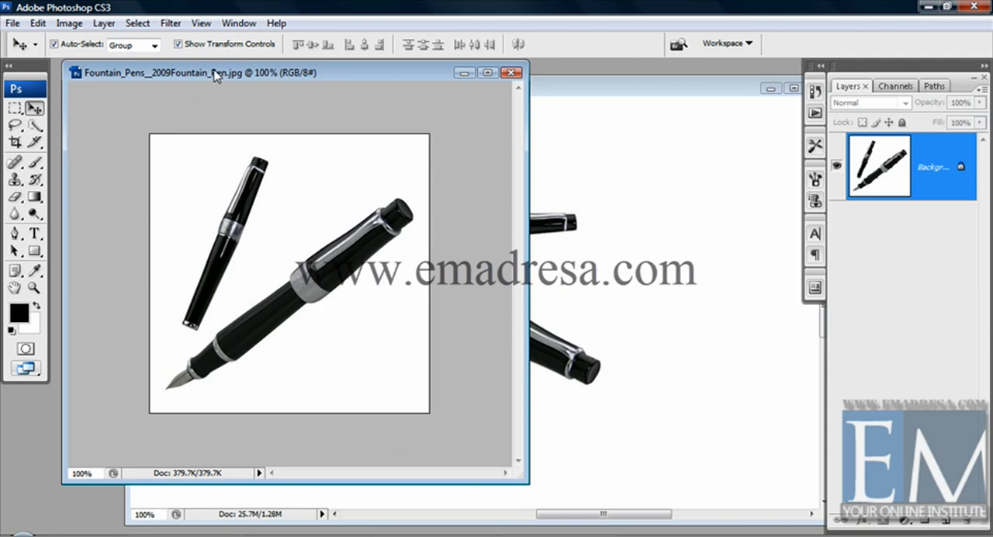
Step: Rotate the fountain pen image's canvas 90° clockwise, and rotate it back 90° counterclockwise
{"action": "left_click", "coordinate": [69, 24]}
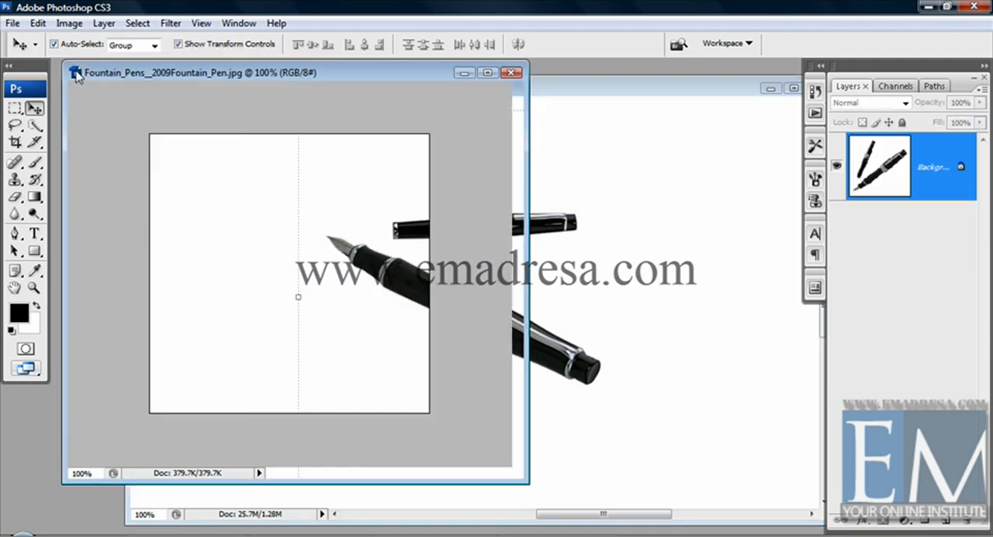
{"action": "left_click", "coordinate": [66, 24]}
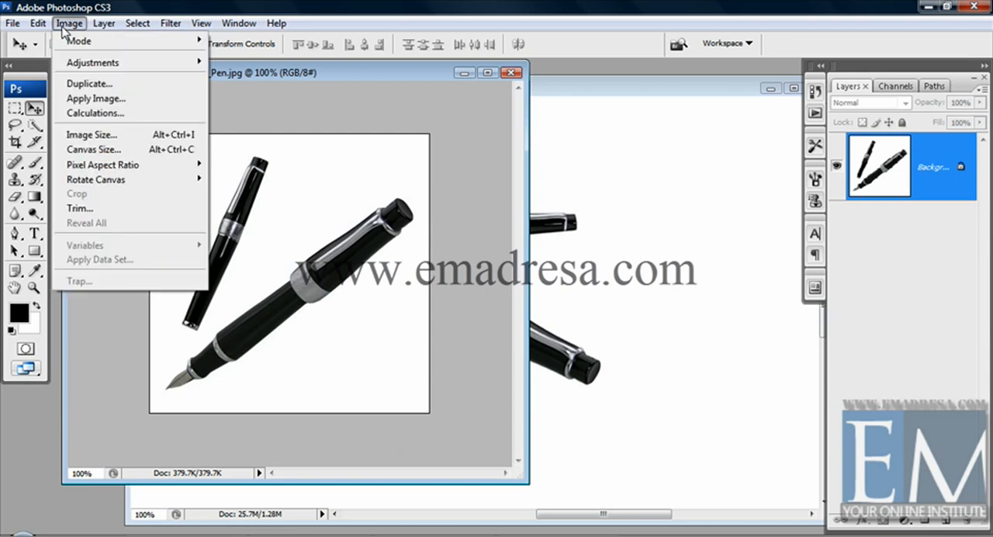
{"action": "mouse_move", "coordinate": [97, 185]}
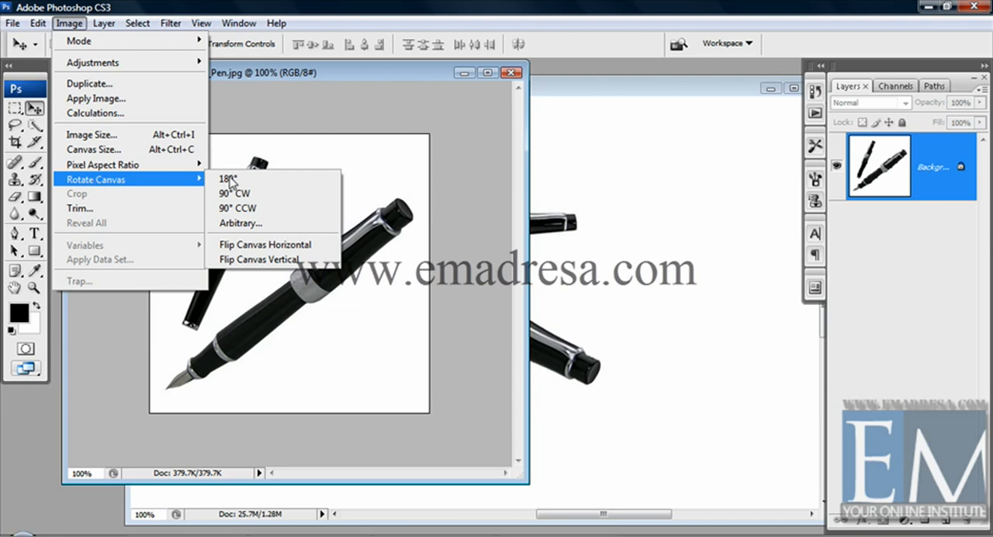
{"action": "left_click", "coordinate": [264, 193]}
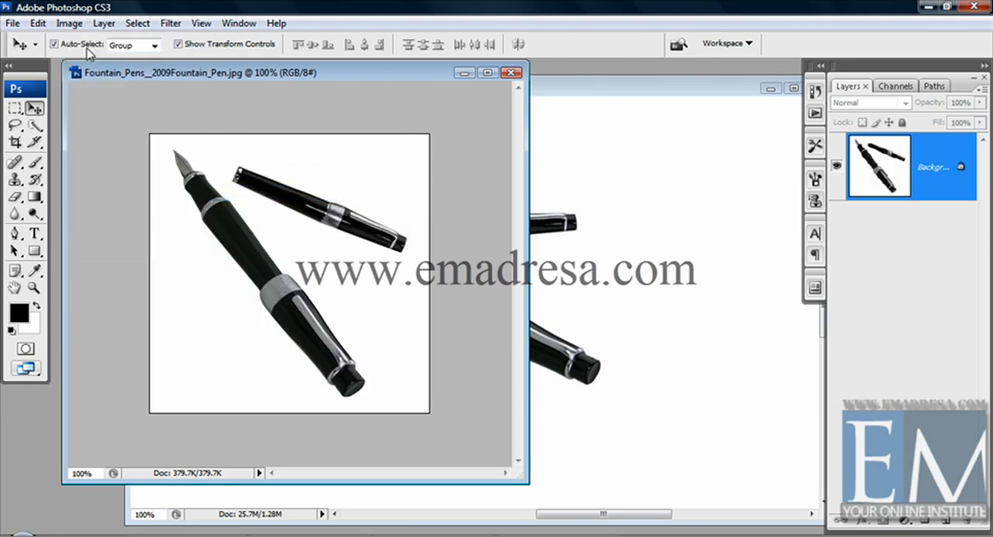
{"action": "left_click", "coordinate": [69, 23]}
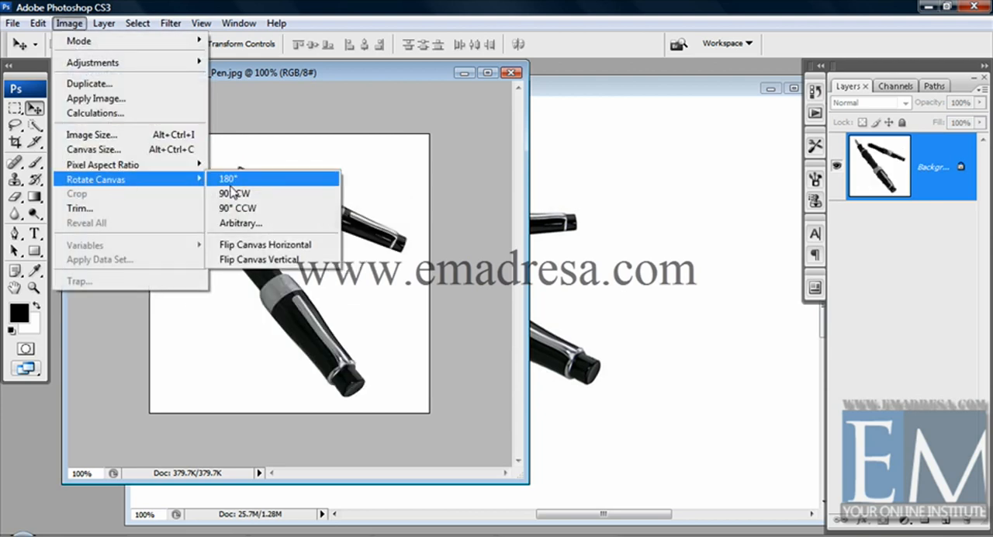
{"action": "left_click", "coordinate": [256, 211]}
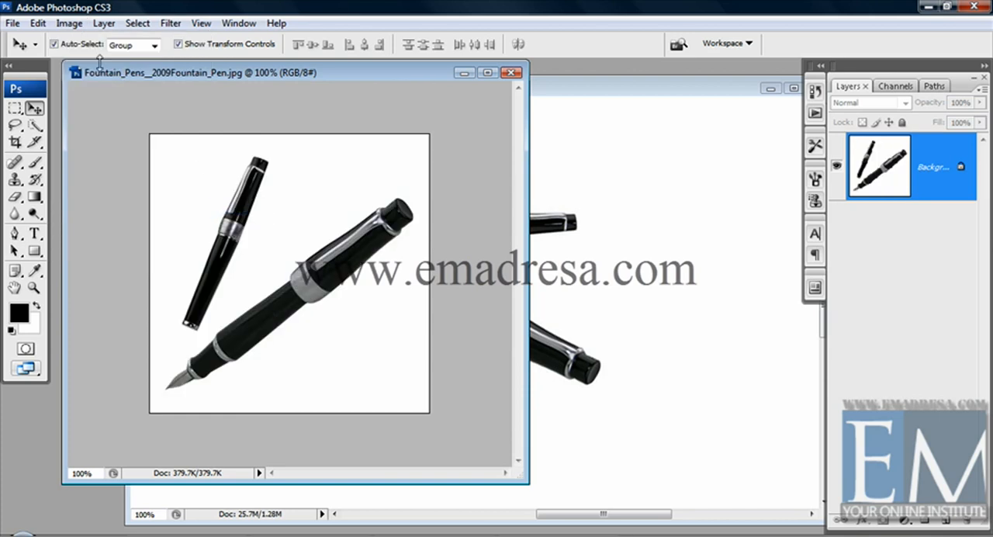
Step: Rotate the fountain pen image's canvas by an arbitrary 56° counterclockwise and enlarge its window to show the whole canvas
{"action": "left_click", "coordinate": [69, 23]}
{"action": "mouse_move", "coordinate": [155, 179]}
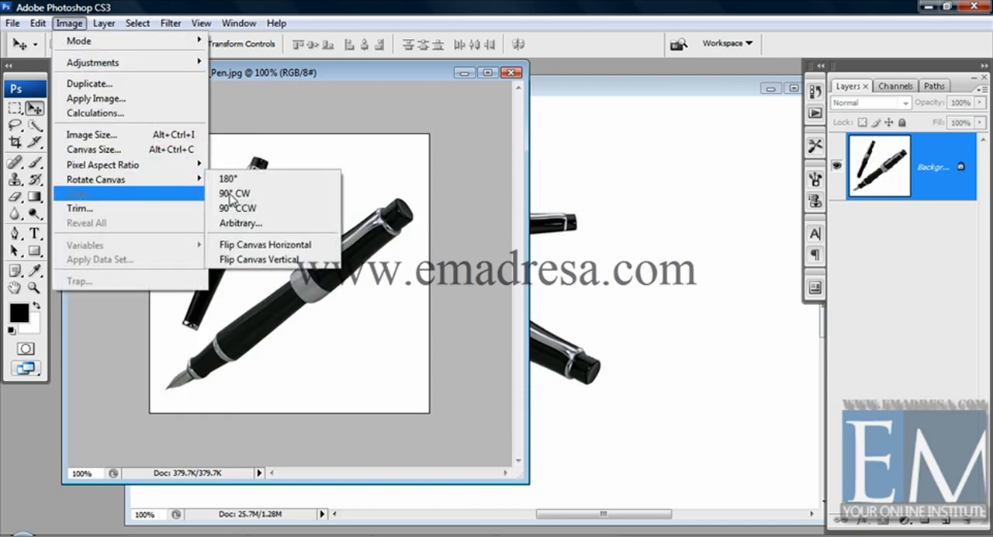
{"action": "left_click", "coordinate": [267, 227]}
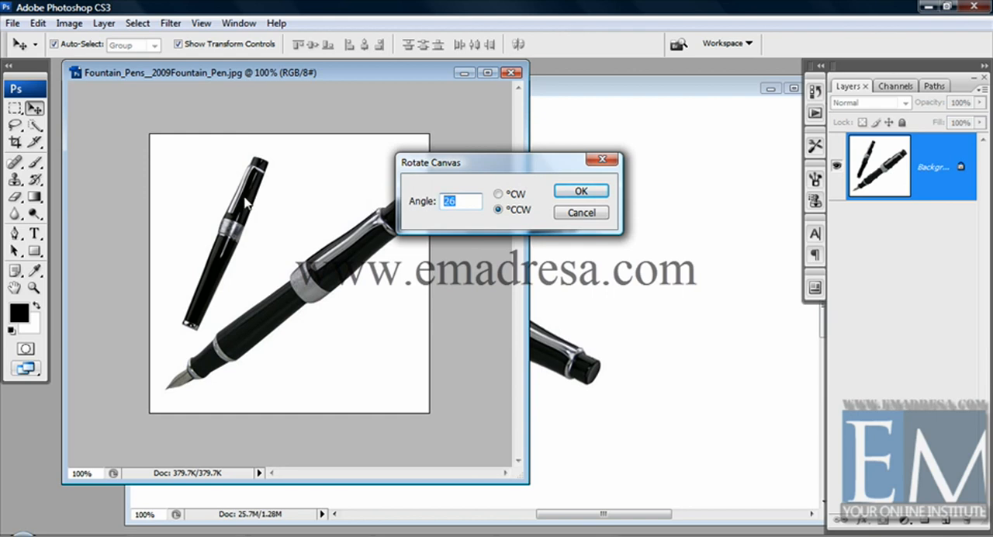
{"action": "type", "text": "56"}
{"action": "left_click", "coordinate": [581, 193]}
{"action": "left_click_drag", "start_coordinate": [519, 472], "coordinate": [592, 527]}
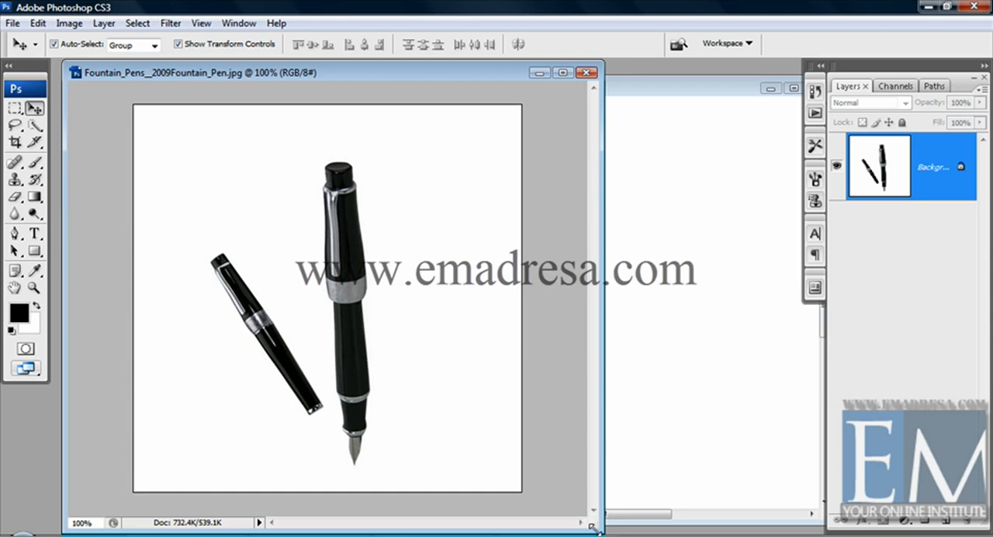
Step: Return to the Untitled-1 document and move the pen layer to the left
{"action": "left_click", "coordinate": [703, 92]}
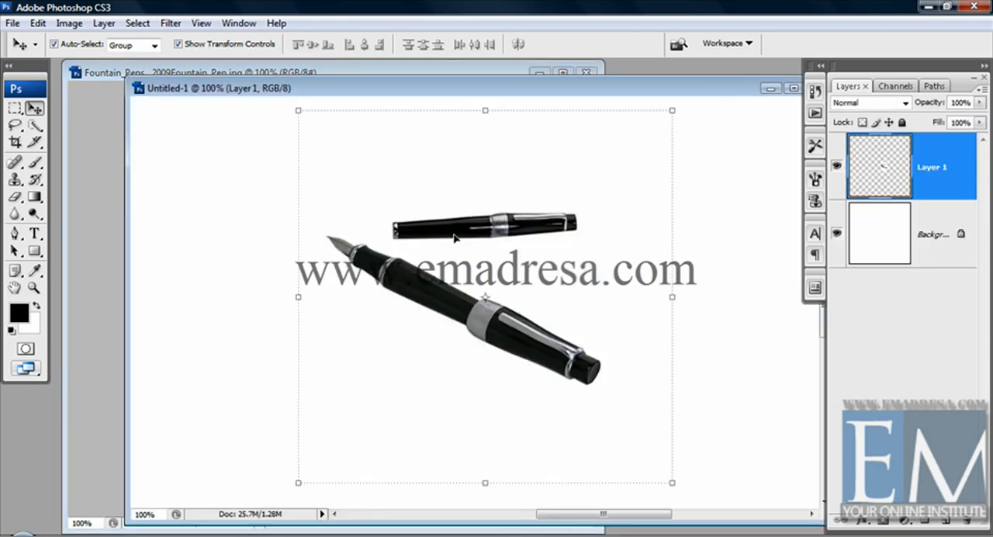
{"action": "left_click_drag", "start_coordinate": [471, 305], "coordinate": [398, 301]}
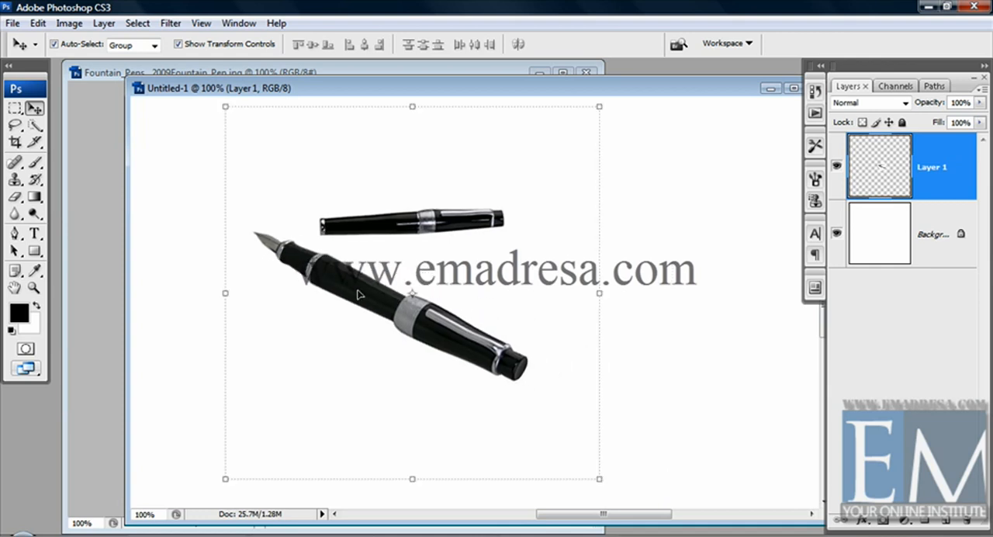